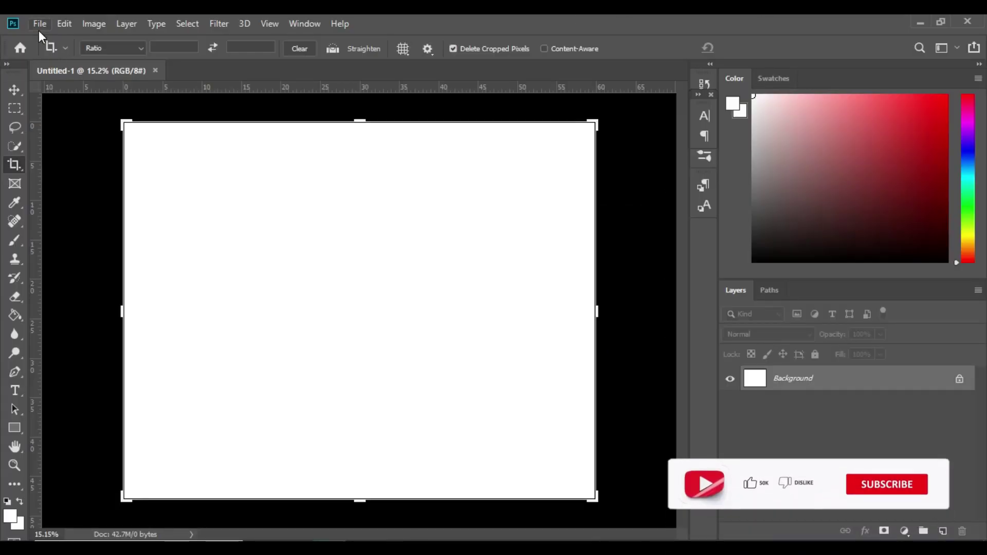
Step: Embed the R image from the Desktop's Miracle Glory4x5 folder into the blank canvas
{"action": "left_click", "coordinate": [39, 24]}
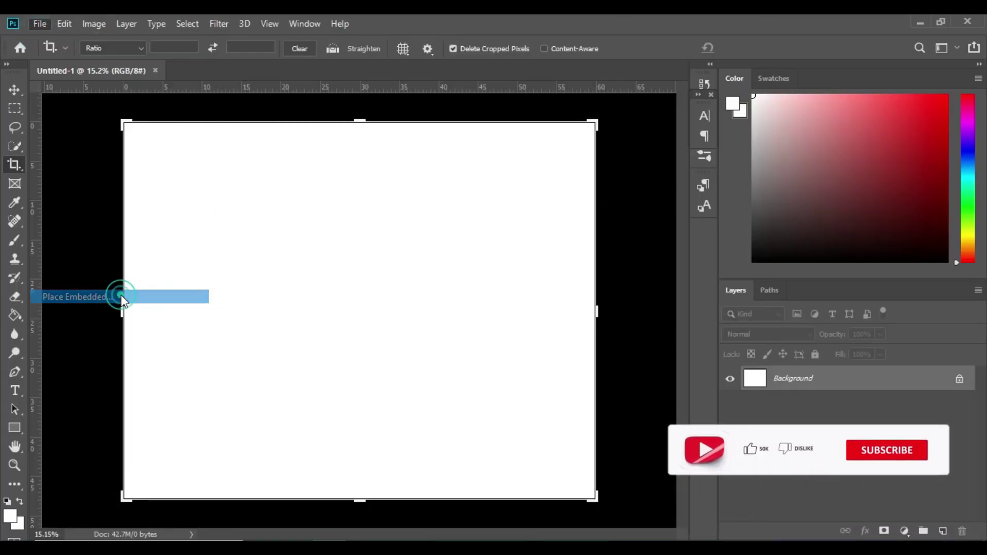
{"action": "left_click", "coordinate": [124, 293]}
{"action": "left_click", "coordinate": [59, 127]}
{"action": "double_click", "coordinate": [248, 191]}
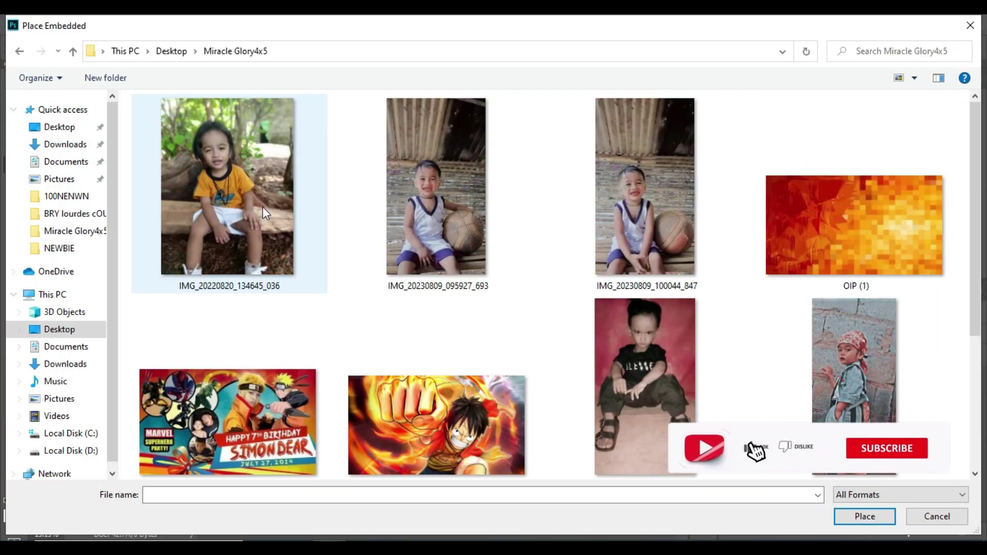
{"action": "double_click", "coordinate": [437, 412]}
Step: Enlarge the placed Luffy fist artwork to cover the whole canvas and commit it
{"action": "left_click_drag", "start_coordinate": [359, 247], "coordinate": [359, 126]}
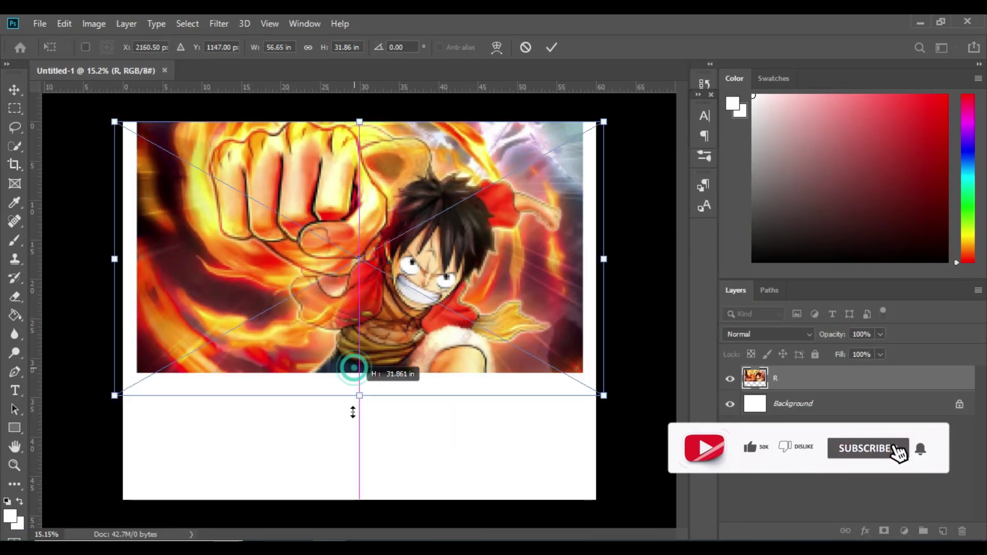
{"action": "left_click_drag", "start_coordinate": [359, 369], "coordinate": [353, 489]}
{"action": "left_click_drag", "start_coordinate": [392, 461], "coordinate": [399, 449]}
{"action": "key", "text": "Return"}
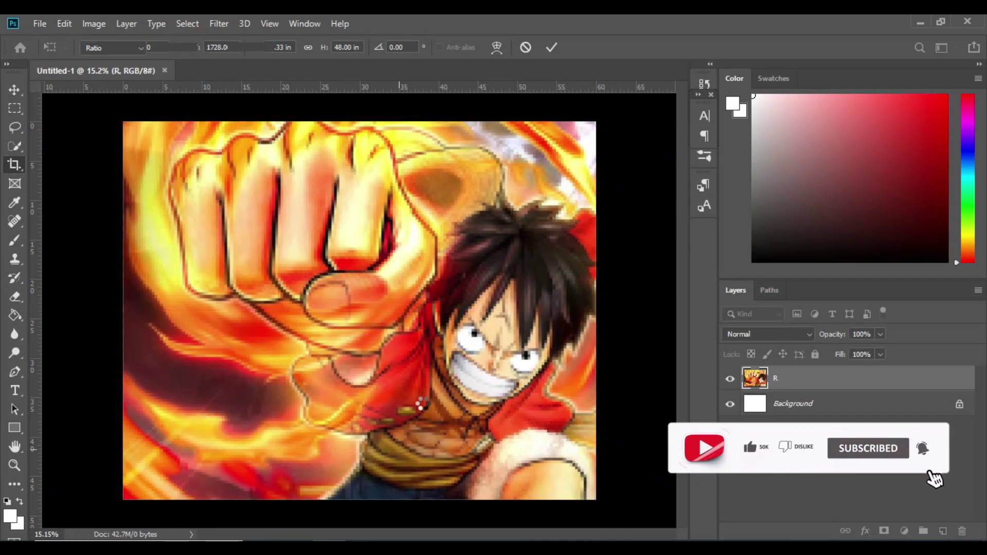
{"action": "key", "text": "c"}
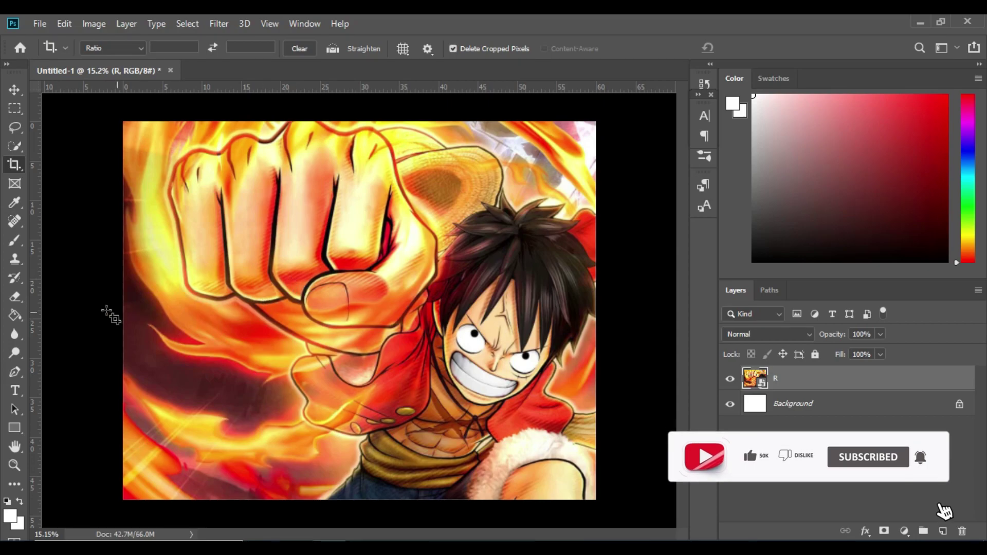
Step: Draw a circle with the Ellipse tool on the left of the artwork and fill it bright red
{"action": "left_click", "coordinate": [14, 428]}
{"action": "left_click", "coordinate": [74, 456]}
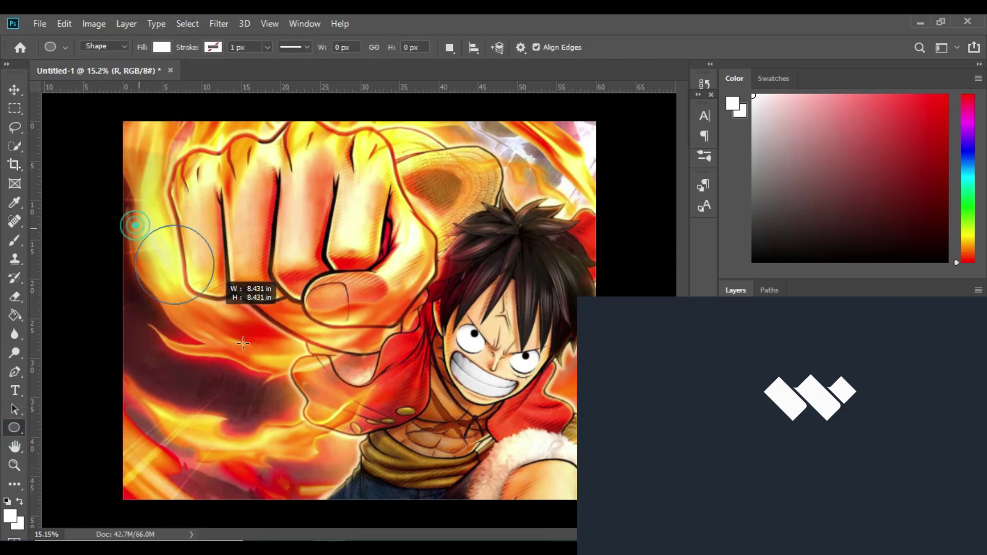
{"action": "left_click_drag", "start_coordinate": [244, 344], "coordinate": [349, 440]}
{"action": "left_click", "coordinate": [665, 85]}
{"action": "double_click", "coordinate": [733, 319]}
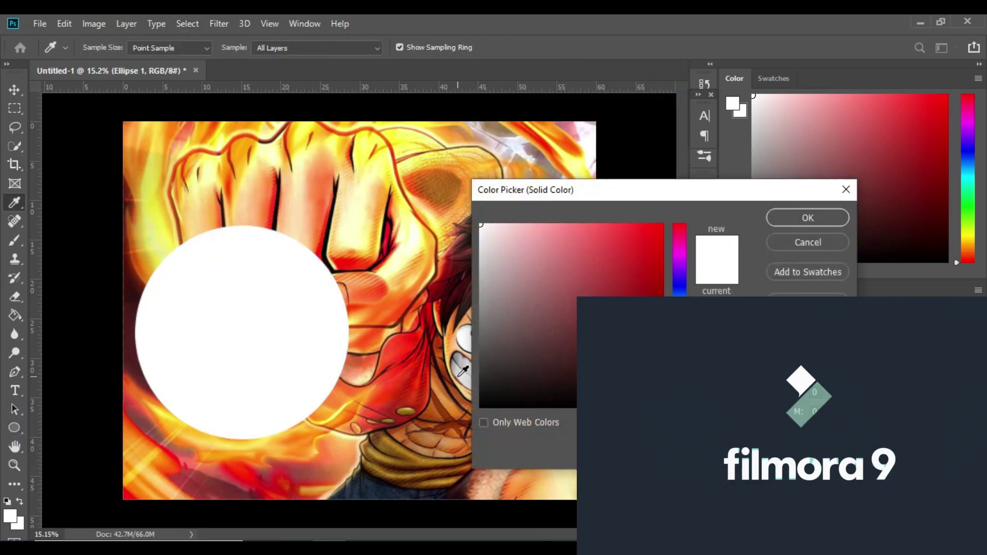
{"action": "left_click", "coordinate": [400, 346]}
{"action": "left_click", "coordinate": [343, 260]}
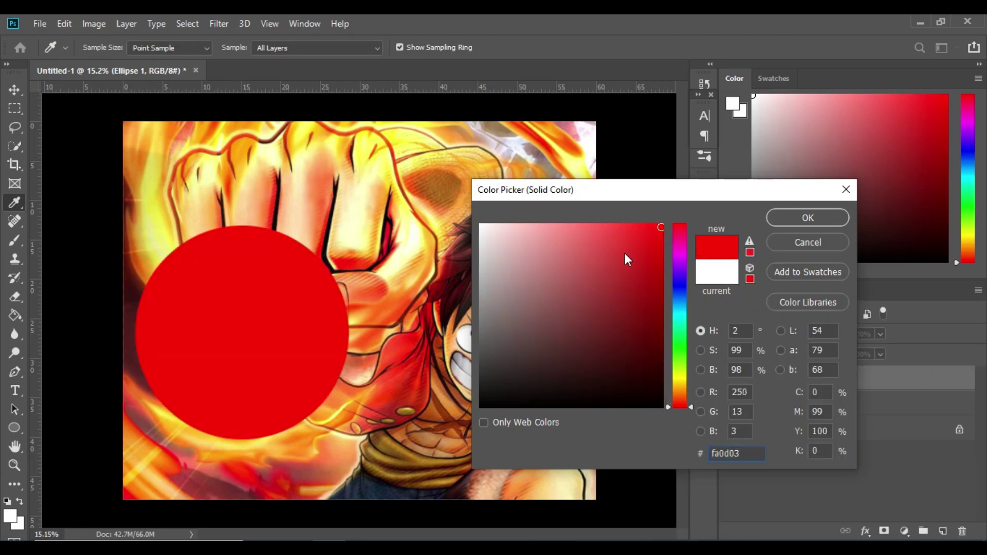
{"action": "key", "text": "Return"}
Step: Give the circle a white Stroke layer style, then bring up File > Open
{"action": "right_click", "coordinate": [771, 377]}
{"action": "left_click", "coordinate": [795, 31]}
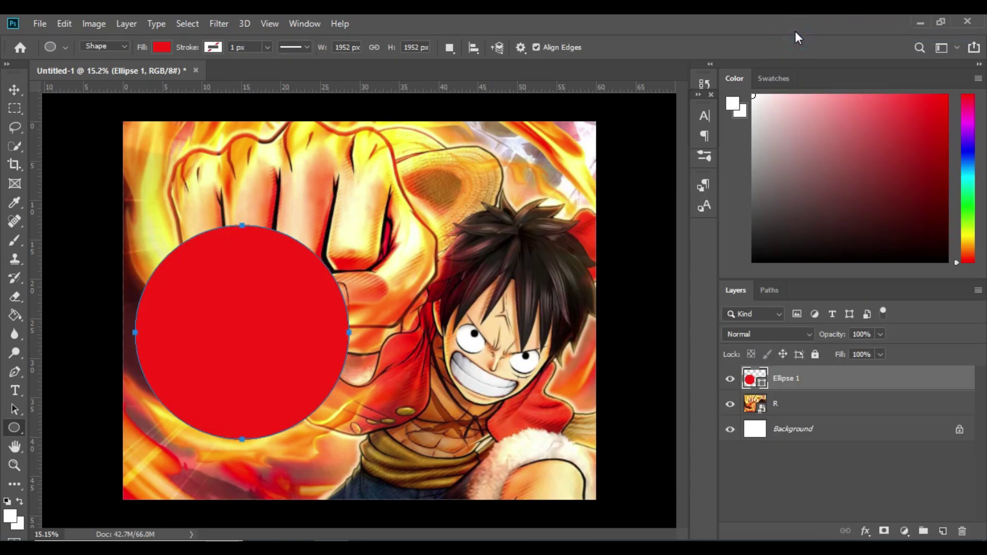
{"action": "left_click", "coordinate": [448, 294]}
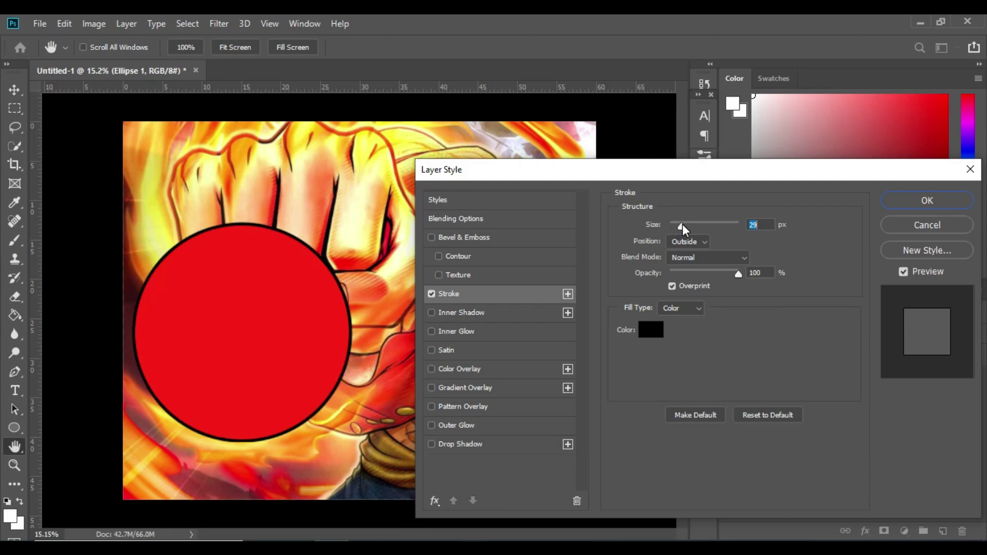
{"action": "left_click", "coordinate": [651, 330]}
{"action": "left_click", "coordinate": [810, 216]}
{"action": "left_click", "coordinate": [927, 200]}
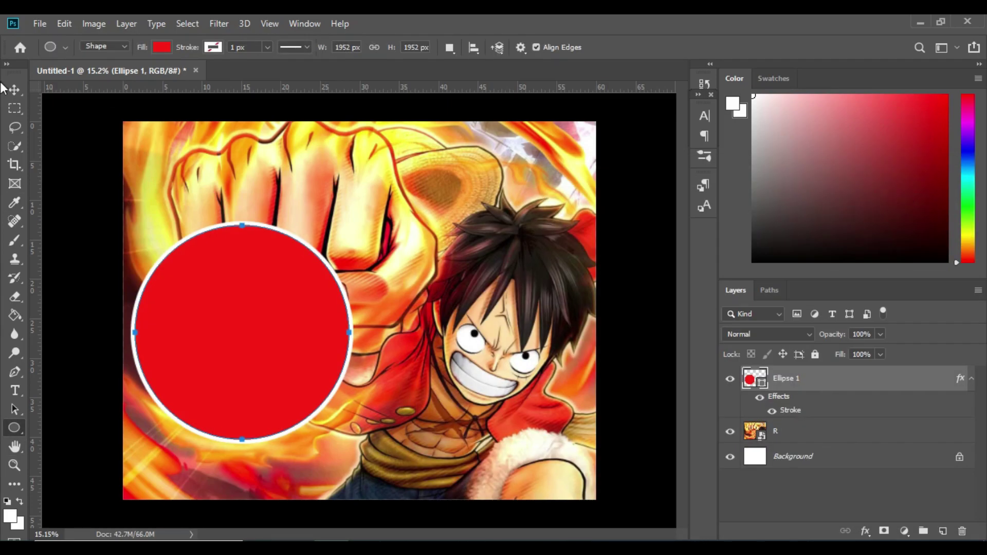
{"action": "left_click", "coordinate": [39, 23]}
{"action": "left_click", "coordinate": [57, 53]}
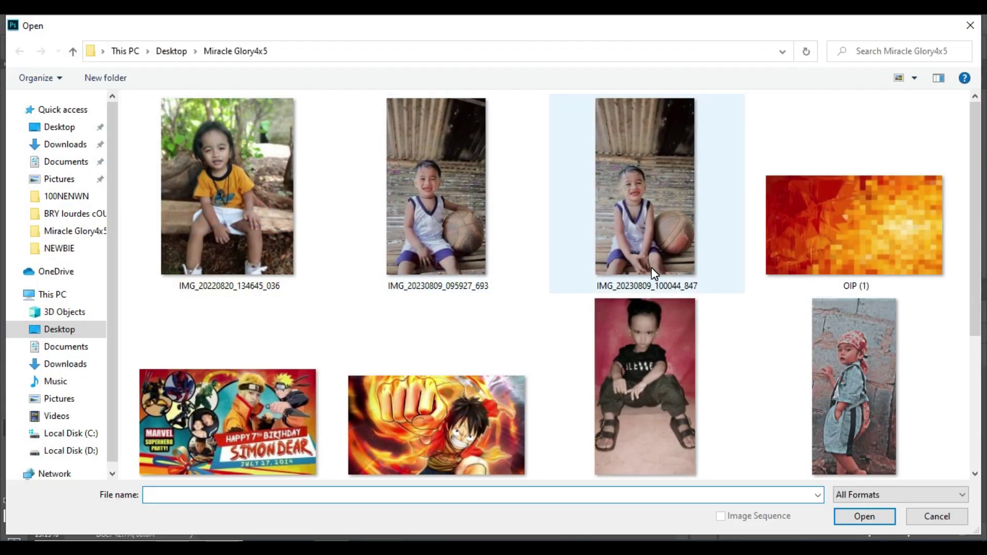
{"action": "scroll", "coordinate": [652, 268], "scroll_direction": "down", "scroll_amount": 1}
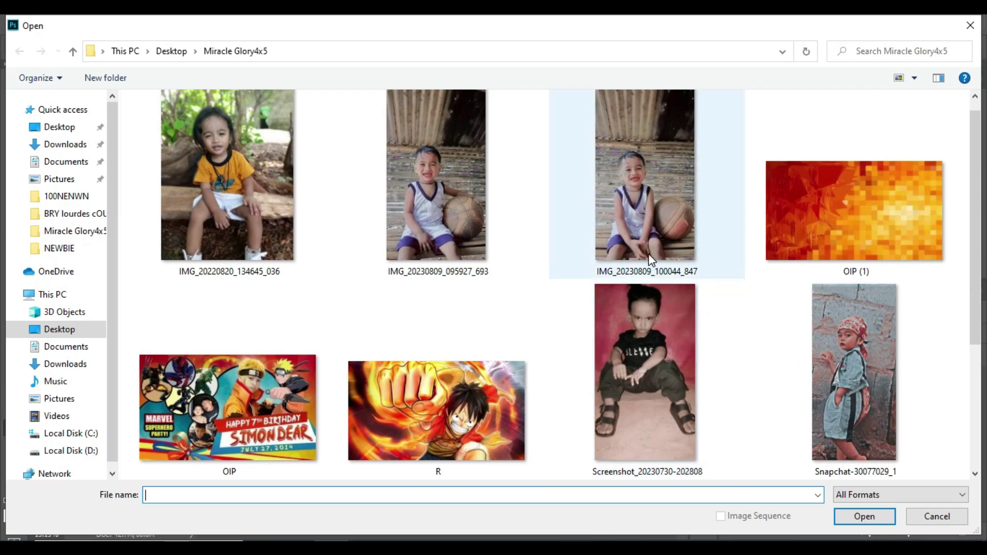
{"action": "scroll", "coordinate": [653, 228], "scroll_direction": "down", "scroll_amount": 3}
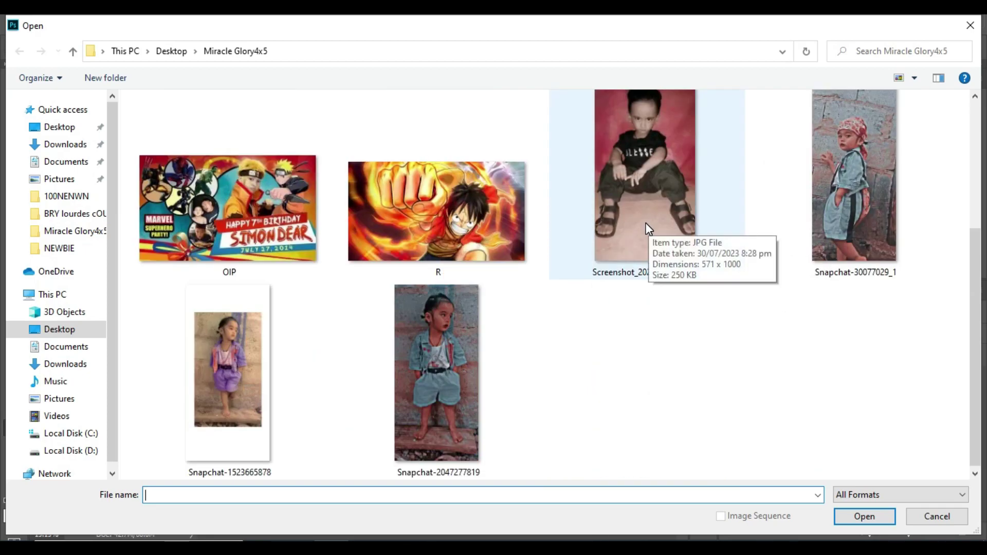
{"action": "double_click", "coordinate": [662, 230]}
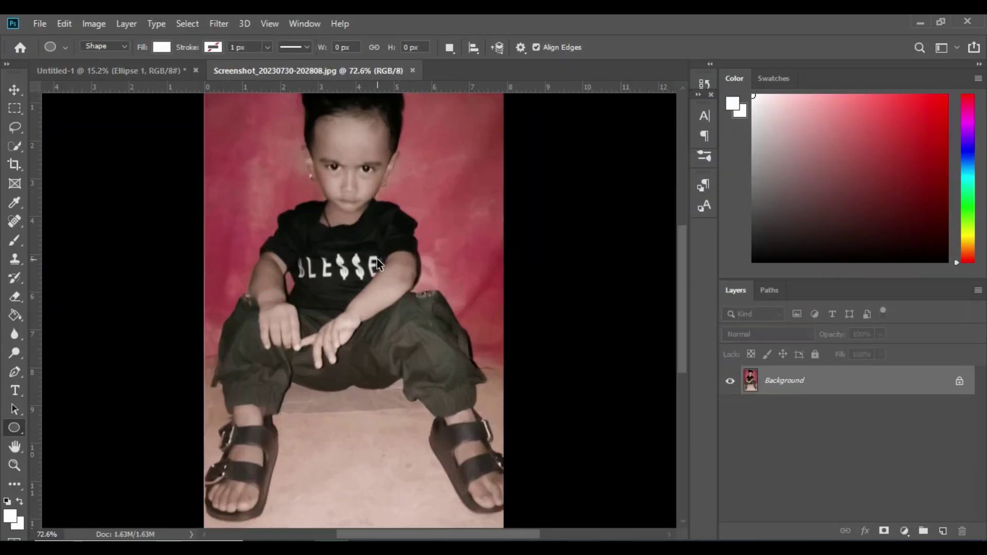
{"action": "key", "text": "p"}
Step: Trace Pen anchors around the boy's sandals, trouser cuffs and left trouser leg
{"action": "scroll", "coordinate": [489, 280], "scroll_direction": "up", "scroll_amount": 2}
{"action": "scroll", "coordinate": [505, 360], "scroll_direction": "up", "scroll_amount": 2}
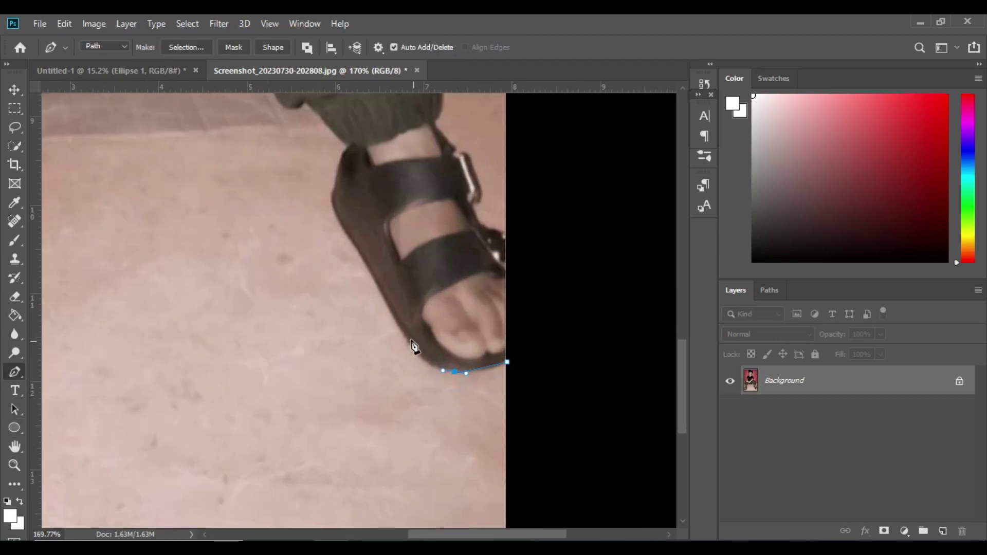
{"action": "left_click", "coordinate": [335, 197]}
{"action": "left_click", "coordinate": [340, 168]}
{"action": "left_click", "coordinate": [349, 147]}
{"action": "scroll", "coordinate": [315, 383], "scroll_direction": "up", "scroll_amount": 5}
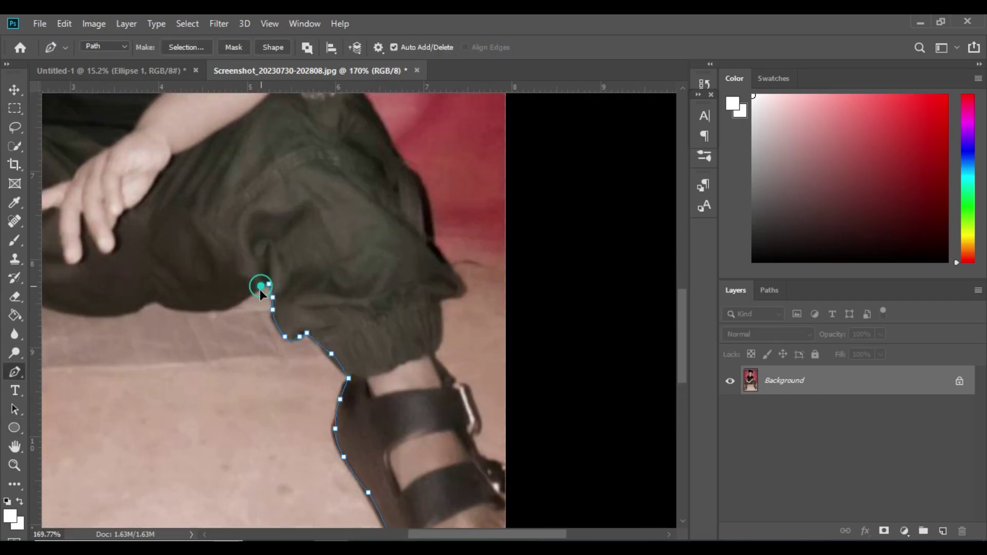
{"action": "left_click", "coordinate": [127, 310]}
{"action": "left_click", "coordinate": [106, 314]}
{"action": "left_click_drag", "start_coordinate": [90, 319], "coordinate": [564, 315]}
{"action": "left_click", "coordinate": [303, 303]}
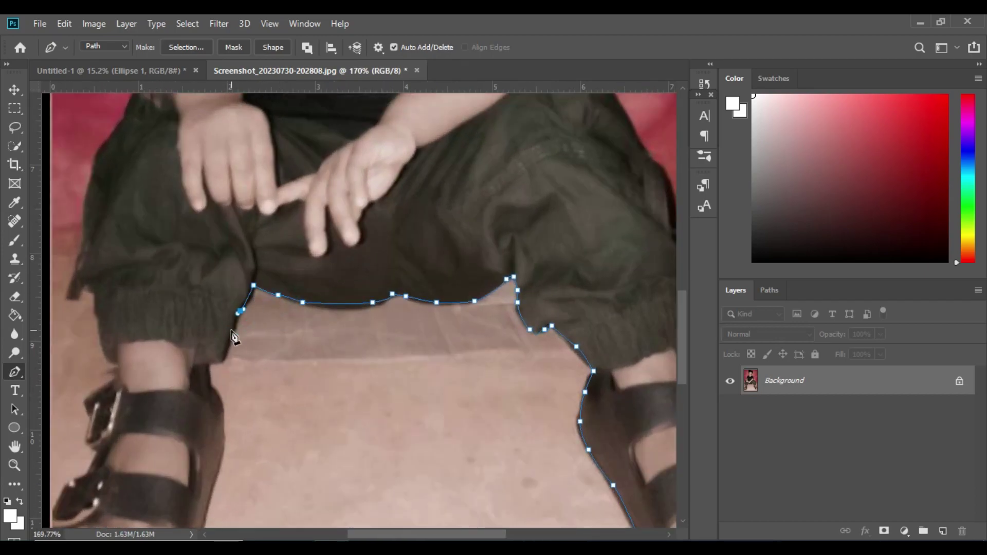
{"action": "left_click", "coordinate": [220, 394]}
{"action": "left_click", "coordinate": [221, 431]}
{"action": "scroll", "coordinate": [220, 353], "scroll_direction": "down", "scroll_amount": 2}
{"action": "scroll", "coordinate": [208, 406], "scroll_direction": "down", "scroll_amount": 2}
{"action": "left_click", "coordinate": [198, 345]}
{"action": "left_click", "coordinate": [185, 381]}
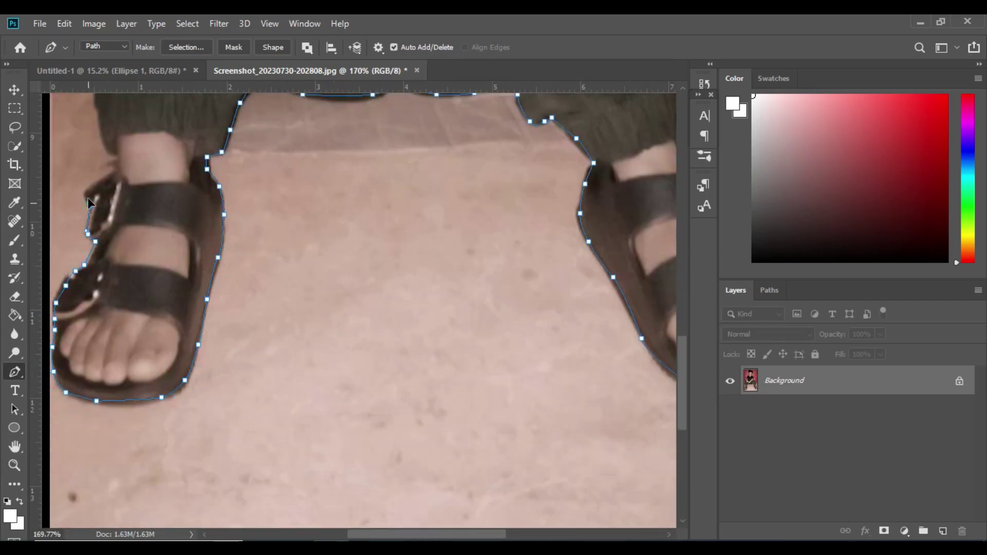
{"action": "scroll", "coordinate": [108, 152], "scroll_direction": "down", "scroll_amount": 3}
{"action": "scroll", "coordinate": [264, 378], "scroll_direction": "up", "scroll_amount": 4}
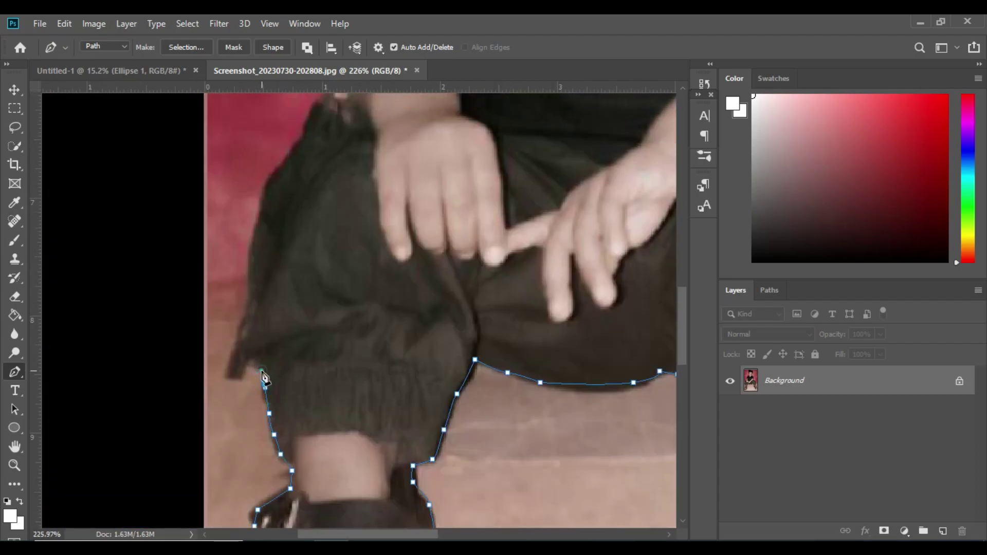
{"action": "left_click", "coordinate": [262, 221]}
{"action": "left_click", "coordinate": [274, 179]}
{"action": "left_click", "coordinate": [293, 152]}
{"action": "left_click", "coordinate": [307, 130]}
{"action": "scroll", "coordinate": [308, 206], "scroll_direction": "up", "scroll_amount": 4}
{"action": "left_click", "coordinate": [330, 302]}
Step: Continue the path over the shoulder, neck, ears and hair, and down the right arm
{"action": "left_click", "coordinate": [406, 129]}
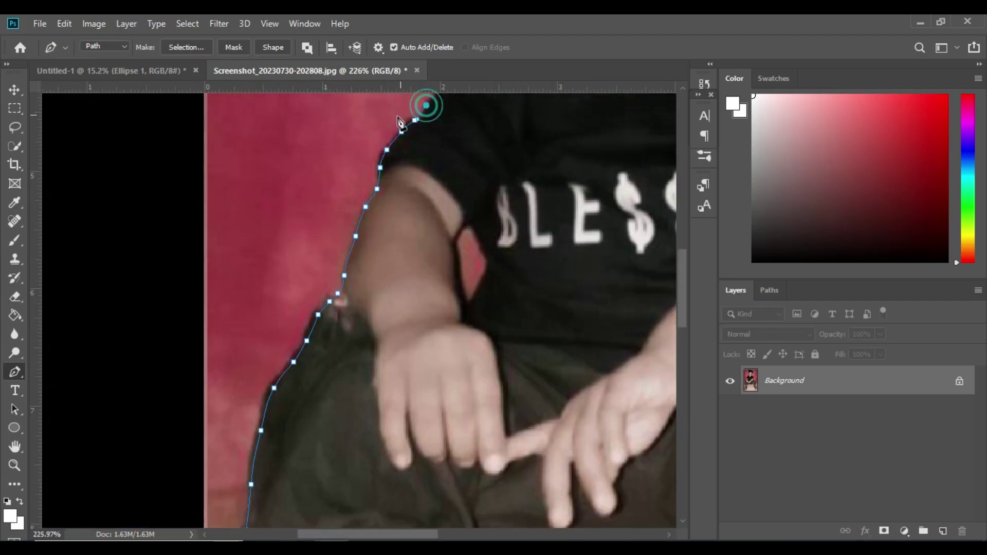
{"action": "scroll", "coordinate": [381, 205], "scroll_direction": "down", "scroll_amount": 2}
{"action": "scroll", "coordinate": [215, 411], "scroll_direction": "up", "scroll_amount": 2}
{"action": "left_click", "coordinate": [215, 422]}
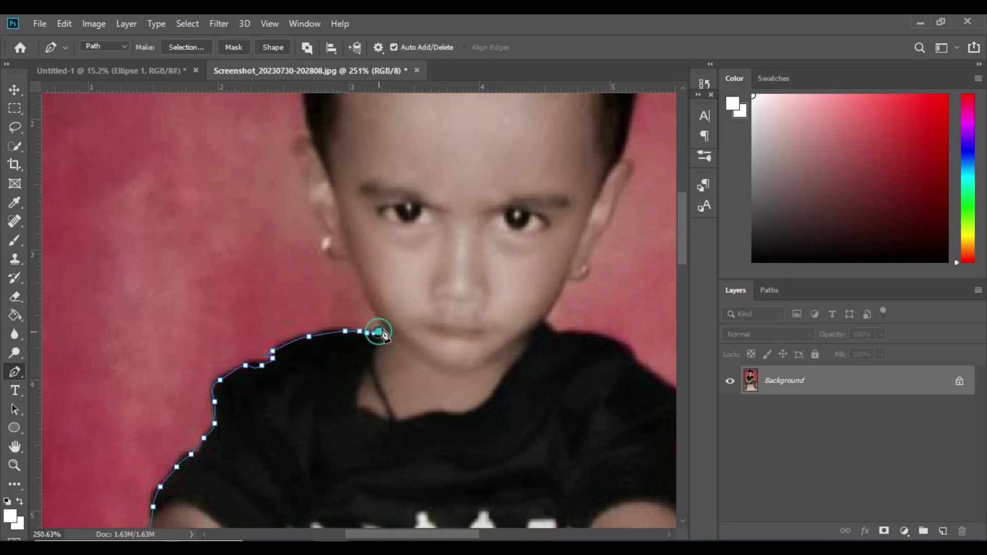
{"action": "left_click", "coordinate": [313, 218]}
{"action": "scroll", "coordinate": [298, 276], "scroll_direction": "up", "scroll_amount": 2}
{"action": "left_click", "coordinate": [297, 275]}
{"action": "left_click", "coordinate": [306, 217]}
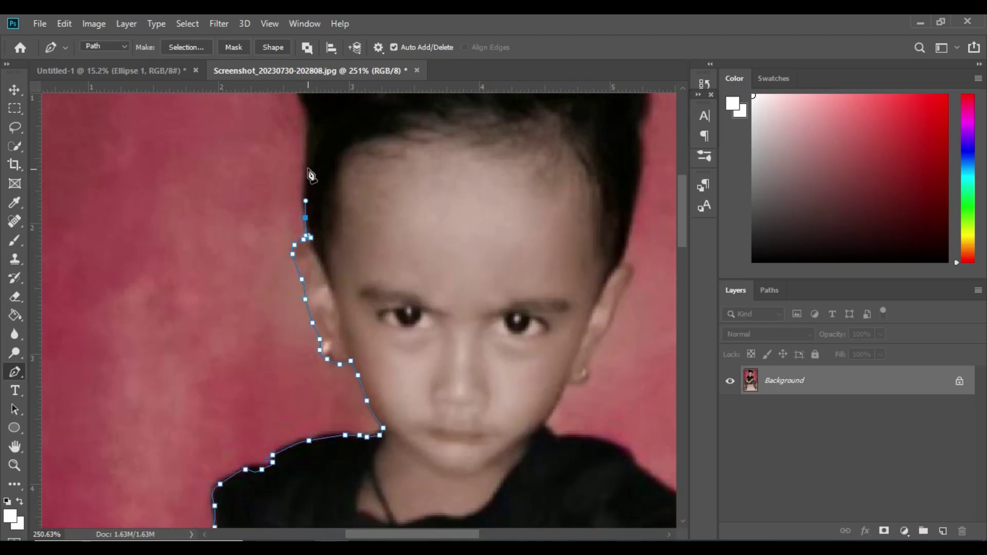
{"action": "scroll", "coordinate": [308, 172], "scroll_direction": "up", "scroll_amount": 4}
{"action": "left_click", "coordinate": [311, 331]}
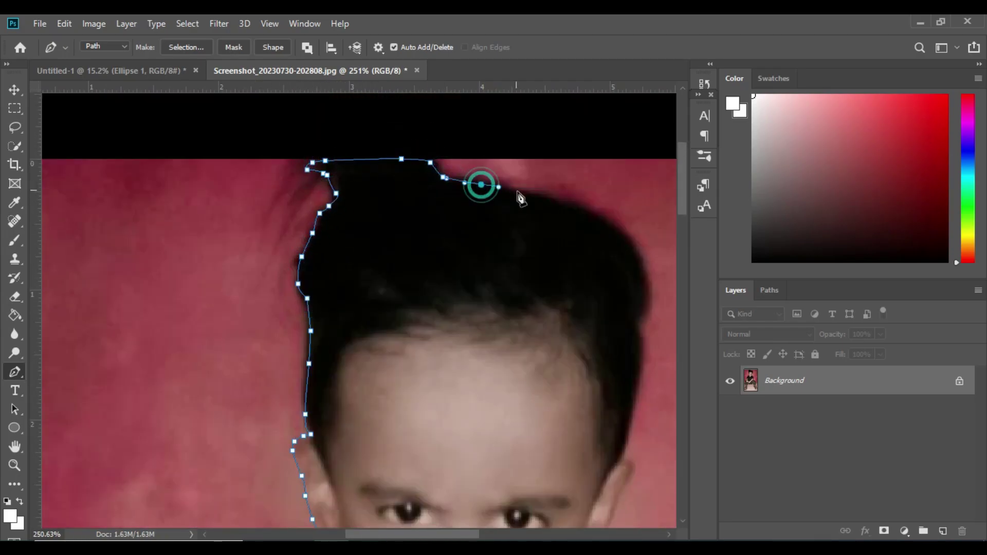
{"action": "left_click", "coordinate": [591, 208]}
{"action": "left_click", "coordinate": [640, 275]}
{"action": "scroll", "coordinate": [642, 303], "scroll_direction": "down", "scroll_amount": 5}
{"action": "scroll", "coordinate": [443, 324], "scroll_direction": "up", "scroll_amount": 6}
{"action": "left_click", "coordinate": [414, 239]}
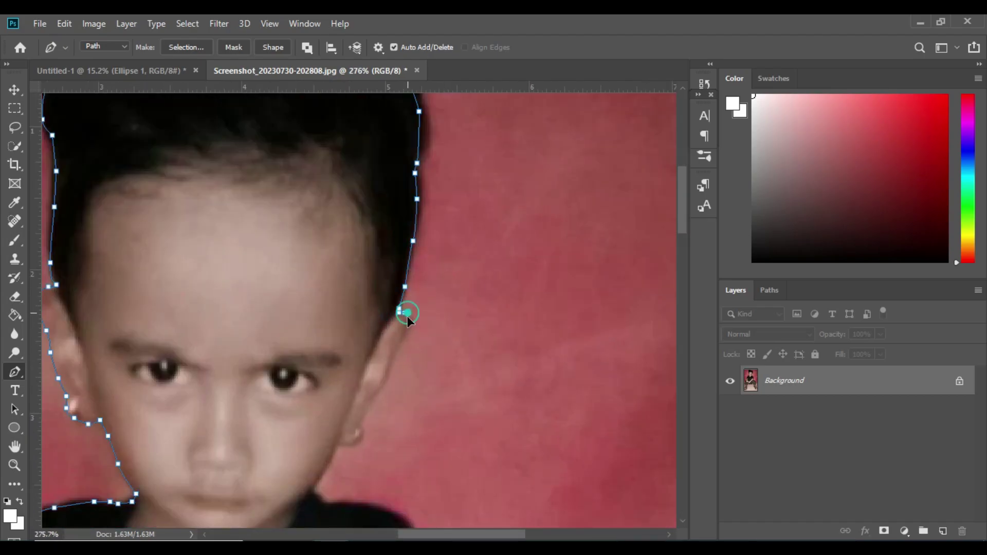
{"action": "left_click", "coordinate": [406, 333]}
{"action": "scroll", "coordinate": [403, 309], "scroll_direction": "down", "scroll_amount": 3}
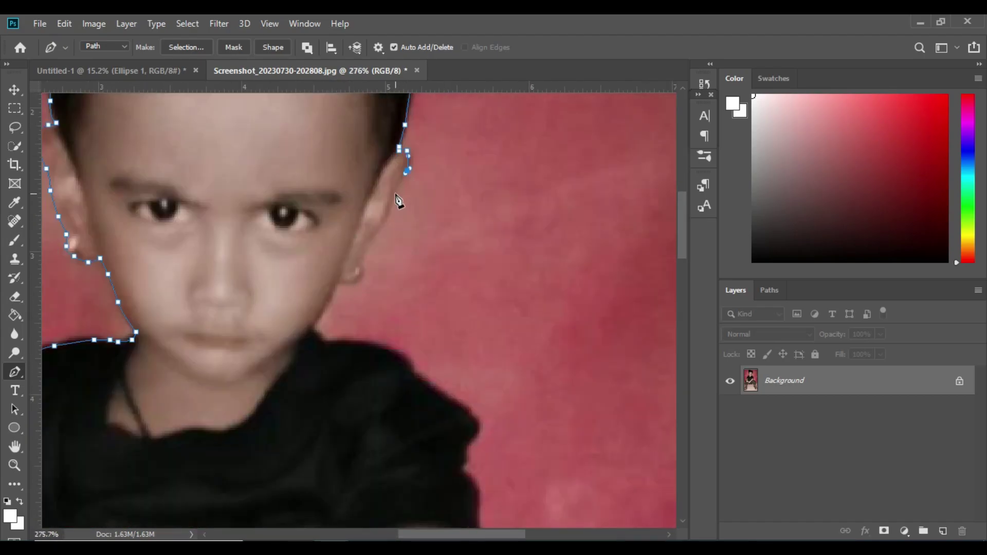
{"action": "left_click", "coordinate": [403, 363]}
{"action": "scroll", "coordinate": [399, 366], "scroll_direction": "down", "scroll_amount": 3}
{"action": "scroll", "coordinate": [463, 264], "scroll_direction": "up", "scroll_amount": 3}
{"action": "left_click", "coordinate": [463, 265]}
{"action": "scroll", "coordinate": [481, 288], "scroll_direction": "down", "scroll_amount": 3}
{"action": "left_click", "coordinate": [482, 269]}
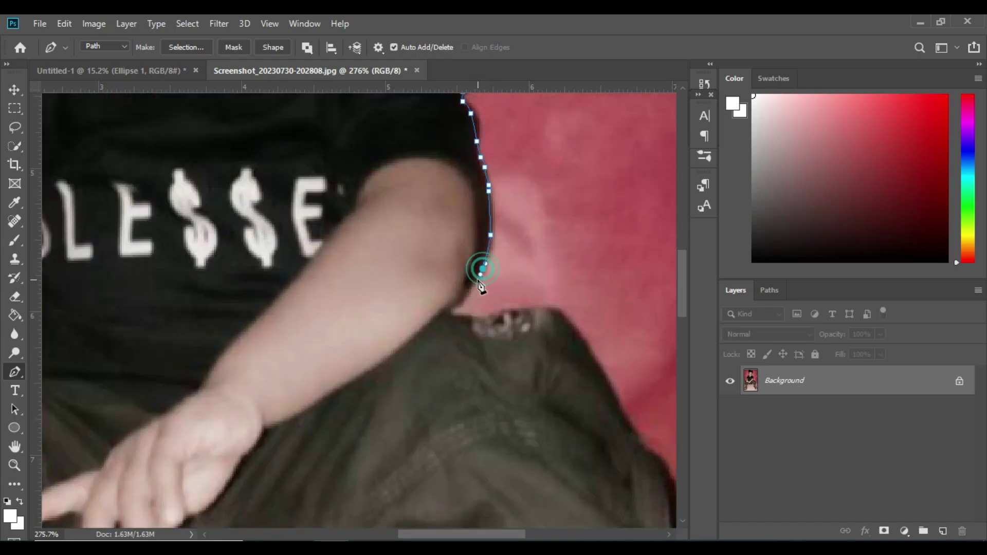
{"action": "scroll", "coordinate": [520, 321], "scroll_direction": "down", "scroll_amount": 5}
{"action": "scroll", "coordinate": [414, 314], "scroll_direction": "up", "scroll_amount": 5}
{"action": "left_click", "coordinate": [475, 142]}
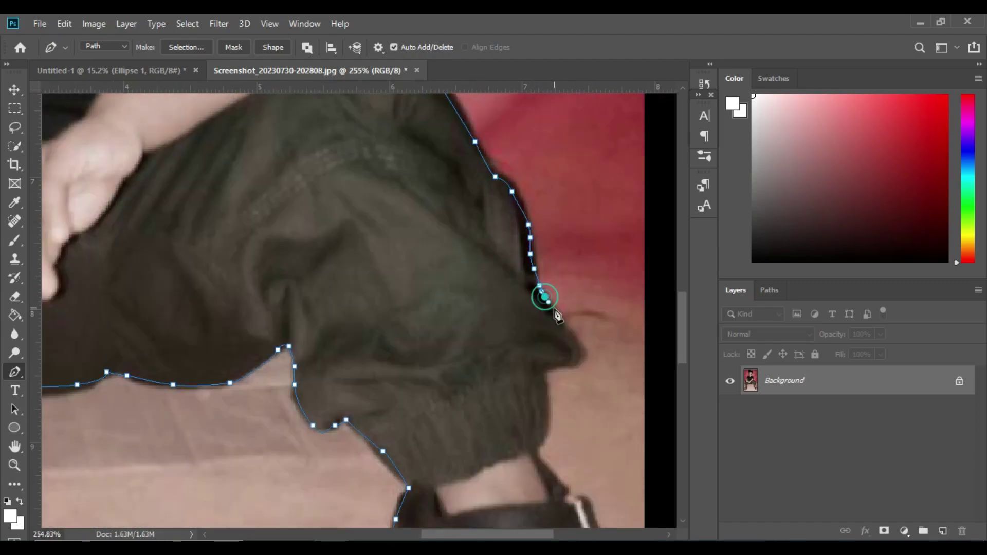
Step: Finish the outline down the right trouser leg and around the sandal buckle
{"action": "left_click", "coordinate": [545, 437]}
{"action": "left_click", "coordinate": [534, 450]}
{"action": "scroll", "coordinate": [560, 385], "scroll_direction": "down", "scroll_amount": 2}
{"action": "left_click", "coordinate": [607, 458]}
{"action": "scroll", "coordinate": [607, 458], "scroll_direction": "down", "scroll_amount": 2}
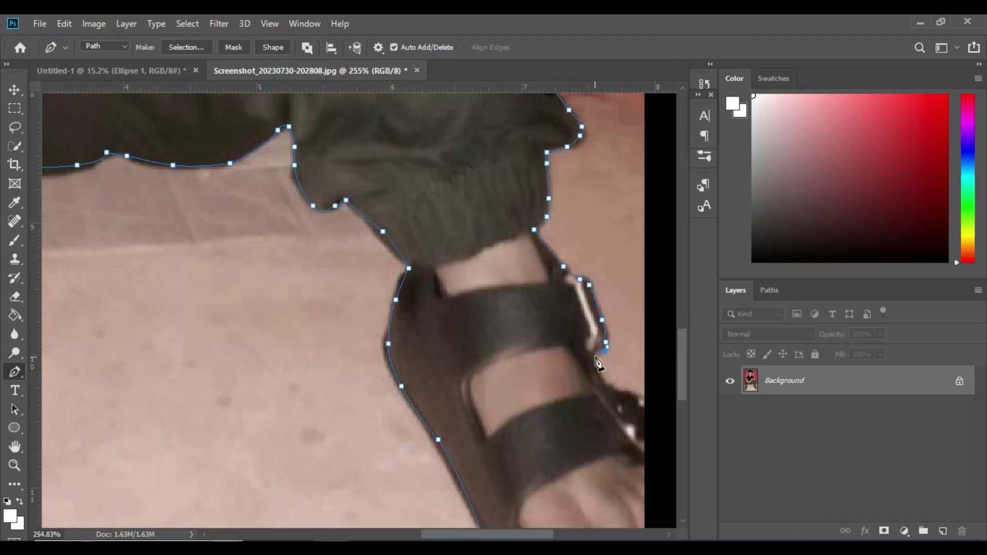
{"action": "left_click", "coordinate": [603, 363]}
{"action": "left_click", "coordinate": [597, 370]}
{"action": "scroll", "coordinate": [514, 335], "scroll_direction": "right", "scroll_amount": 5}
{"action": "scroll", "coordinate": [374, 301], "scroll_direction": "down", "scroll_amount": 2}
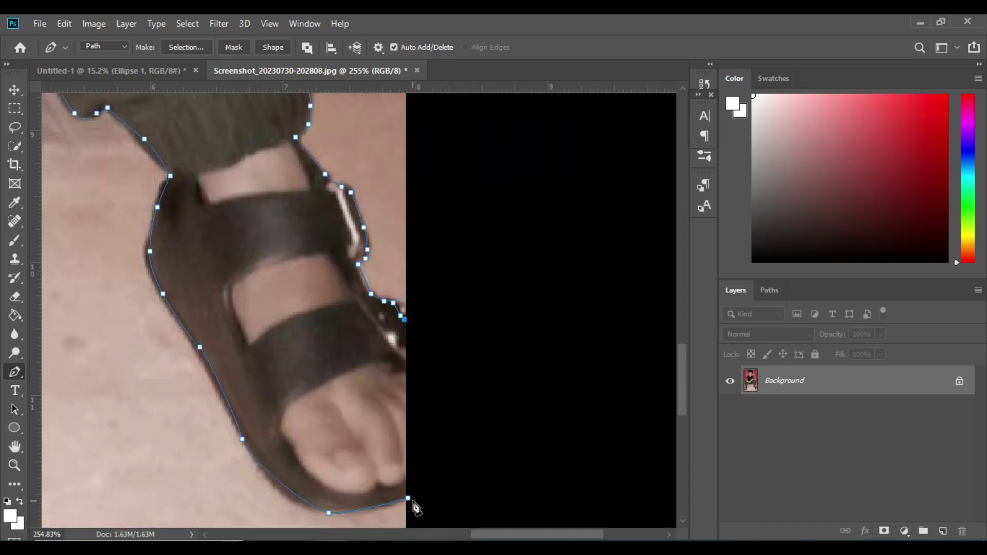
{"action": "right_click", "coordinate": [354, 103]}
Step: Turn the path into a selection, drag the boy into the collage and enlarge him over the circle
{"action": "left_click", "coordinate": [384, 125]}
{"action": "key", "text": "Return"}
{"action": "key", "text": "v"}
{"action": "mouse_move", "coordinate": [384, 125]}
{"action": "left_mouse_down"}
{"action": "mouse_move", "coordinate": [249, 353]}
{"action": "mouse_move", "coordinate": [302, 356]}
{"action": "left_mouse_up"}
{"action": "key", "text": "ctrl+t"}
{"action": "mouse_move", "coordinate": [242, 284]}
{"action": "left_mouse_down"}
{"action": "mouse_move", "coordinate": [265, 194]}
{"action": "mouse_move", "coordinate": [229, 265]}
{"action": "left_mouse_up"}
{"action": "key", "text": "Return"}
Step: Move the Ellipse 1 red circle up-left and shrink it slightly
{"action": "right_click", "coordinate": [317, 320]}
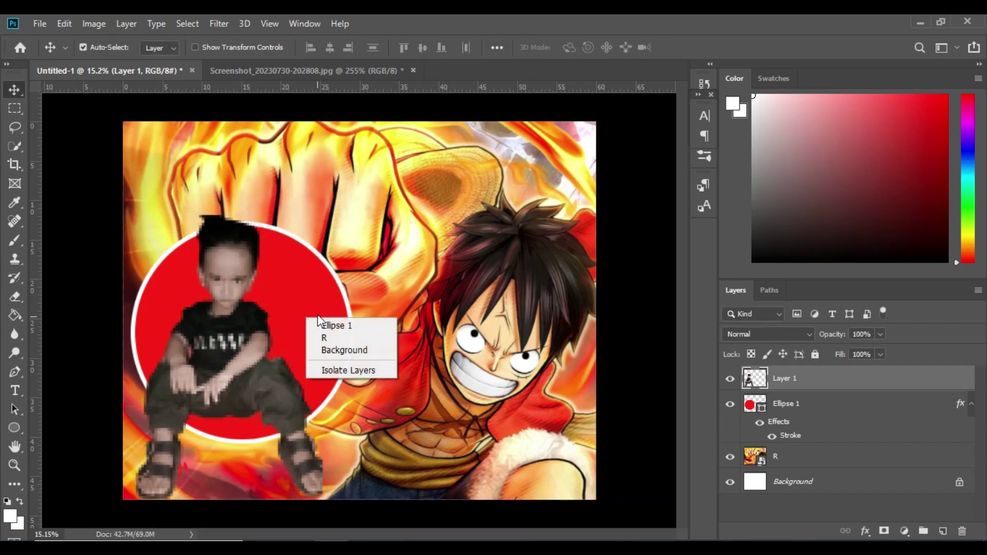
{"action": "left_click", "coordinate": [337, 326]}
{"action": "left_click_drag", "start_coordinate": [325, 324], "coordinate": [313, 304]}
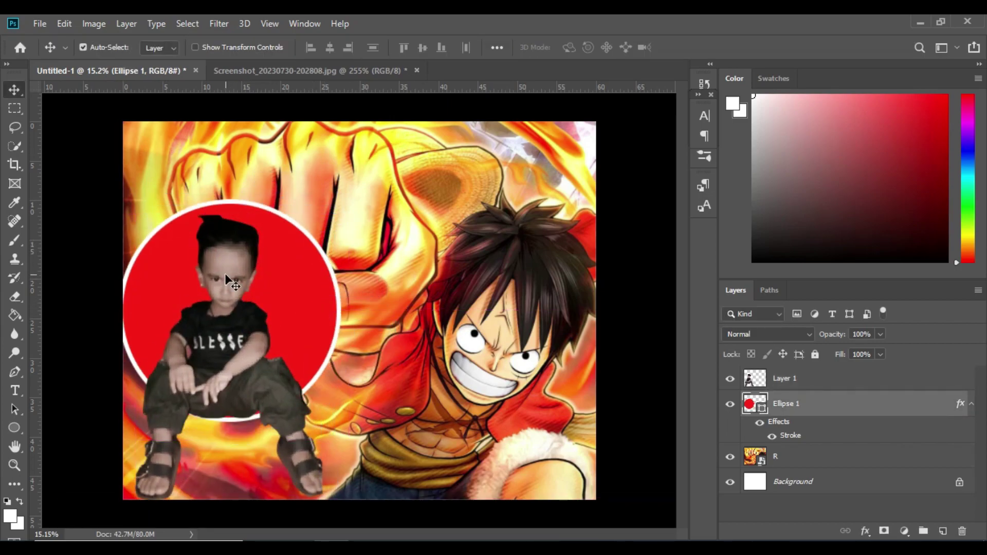
{"action": "key", "text": "ctrl+t"}
{"action": "left_click_drag", "start_coordinate": [230, 202], "coordinate": [229, 222]}
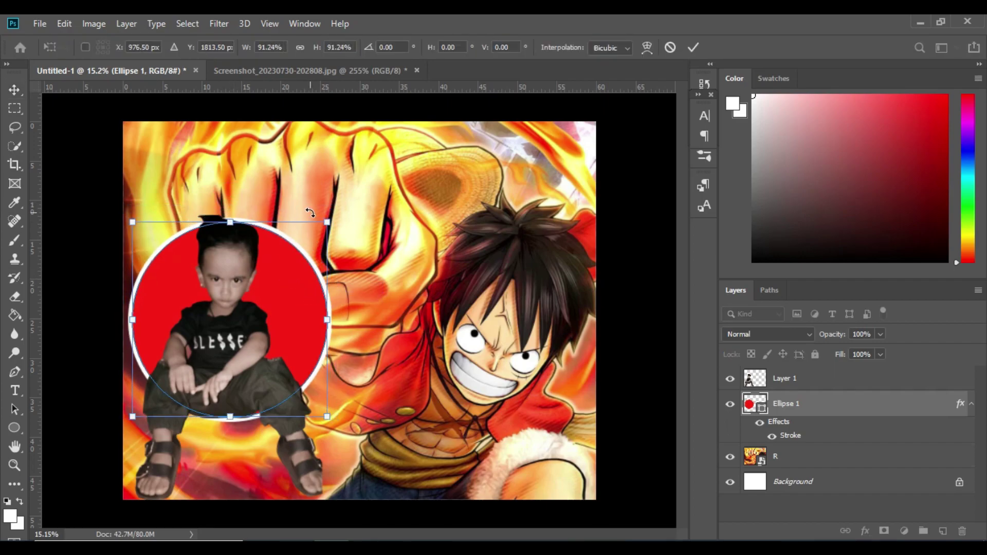
{"action": "key", "text": "Return"}
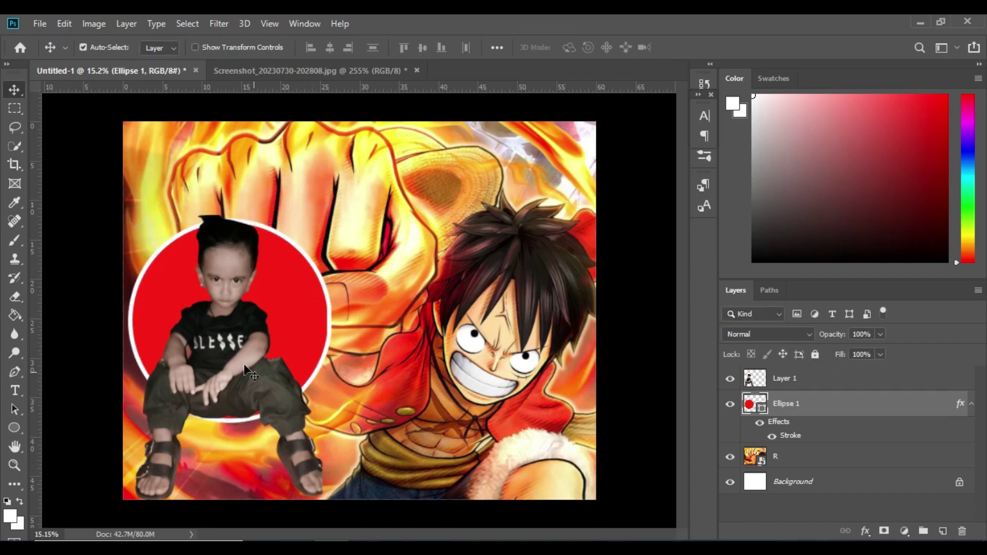
Step: Add a white Outer Glow layer style to the child's photo layer
{"action": "left_click", "coordinate": [245, 366]}
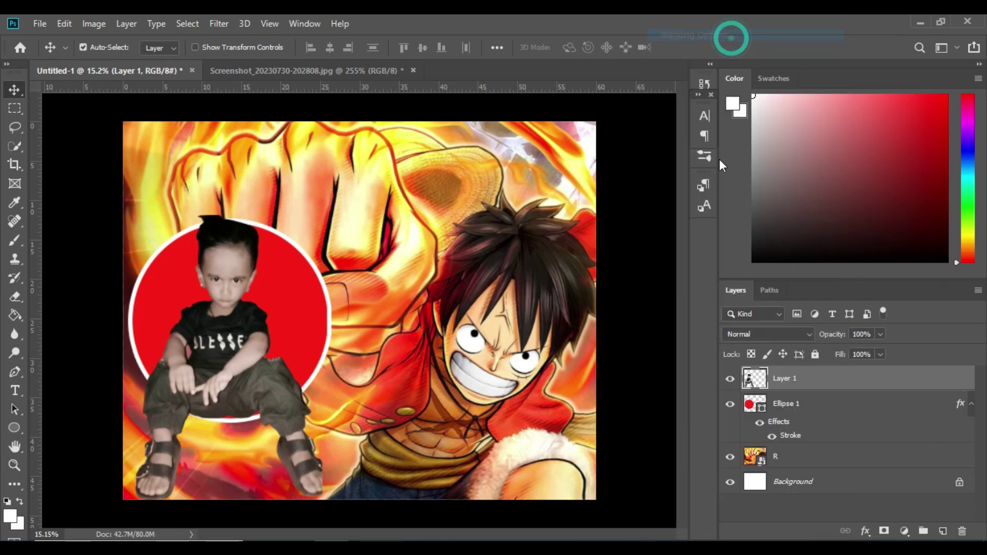
{"action": "double_click", "coordinate": [849, 378]}
{"action": "left_click", "coordinate": [456, 425]}
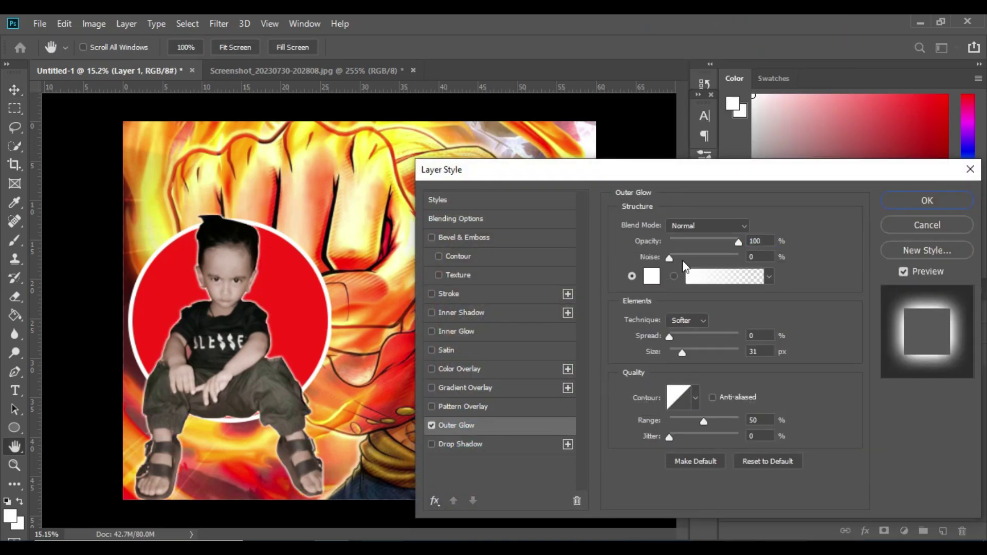
{"action": "left_click", "coordinate": [895, 203]}
{"action": "left_click", "coordinate": [195, 273]}
{"action": "left_click", "coordinate": [40, 24]}
Step: Embed pngaaa.com-7499226 from Downloads and scale it into the upper-left corner behind the boy
{"action": "left_click", "coordinate": [46, 296]}
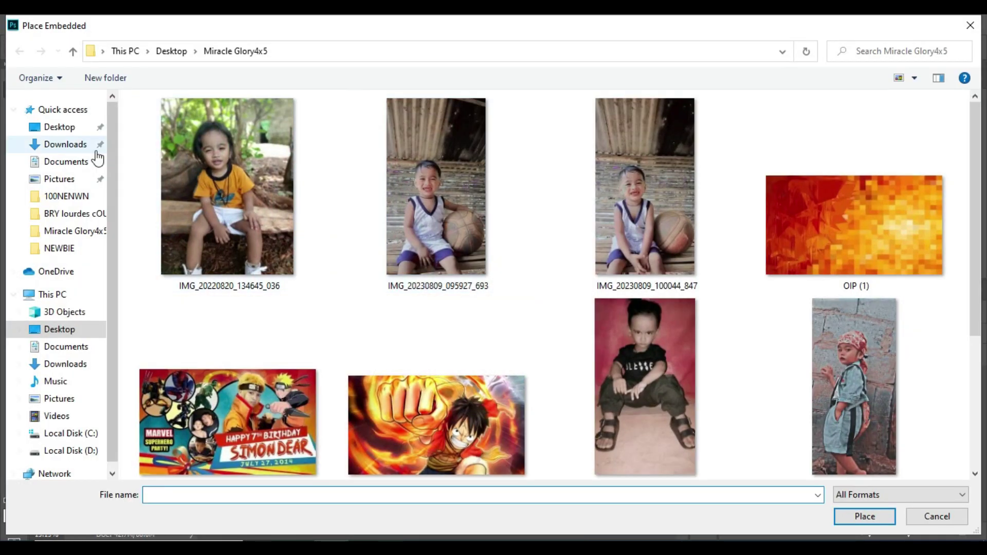
{"action": "left_click", "coordinate": [66, 144]}
{"action": "scroll", "coordinate": [572, 250], "scroll_direction": "down", "scroll_amount": 3}
{"action": "scroll", "coordinate": [683, 215], "scroll_direction": "up", "scroll_amount": 3}
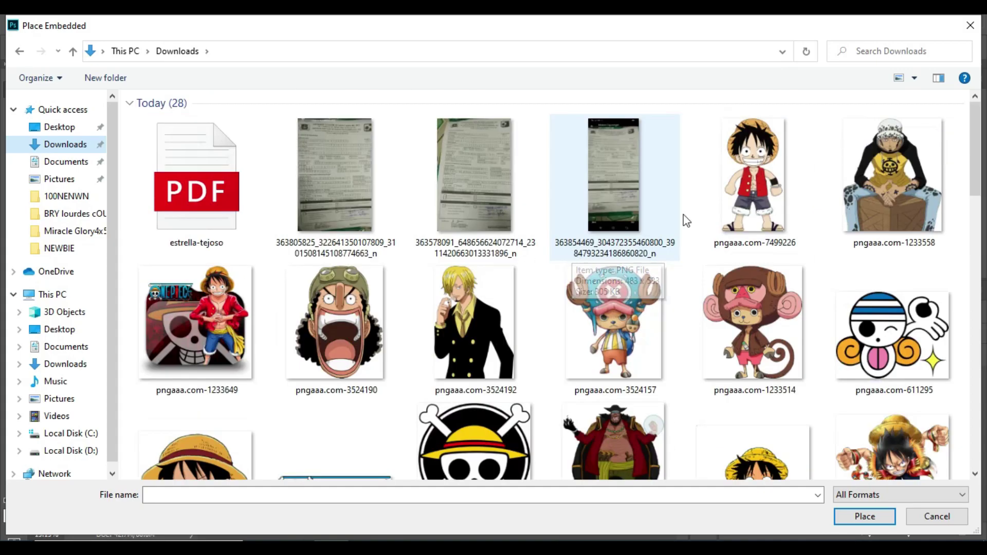
{"action": "double_click", "coordinate": [754, 175]}
{"action": "mouse_move", "coordinate": [390, 271]}
{"action": "left_mouse_down"}
{"action": "mouse_move", "coordinate": [320, 206]}
{"action": "mouse_move", "coordinate": [338, 245]}
{"action": "left_mouse_up"}
{"action": "mouse_move", "coordinate": [369, 197]}
{"action": "left_mouse_down"}
{"action": "mouse_move", "coordinate": [383, 173]}
{"action": "mouse_move", "coordinate": [370, 195]}
{"action": "left_mouse_up"}
{"action": "left_click_drag", "start_coordinate": [333, 251], "coordinate": [193, 183]}
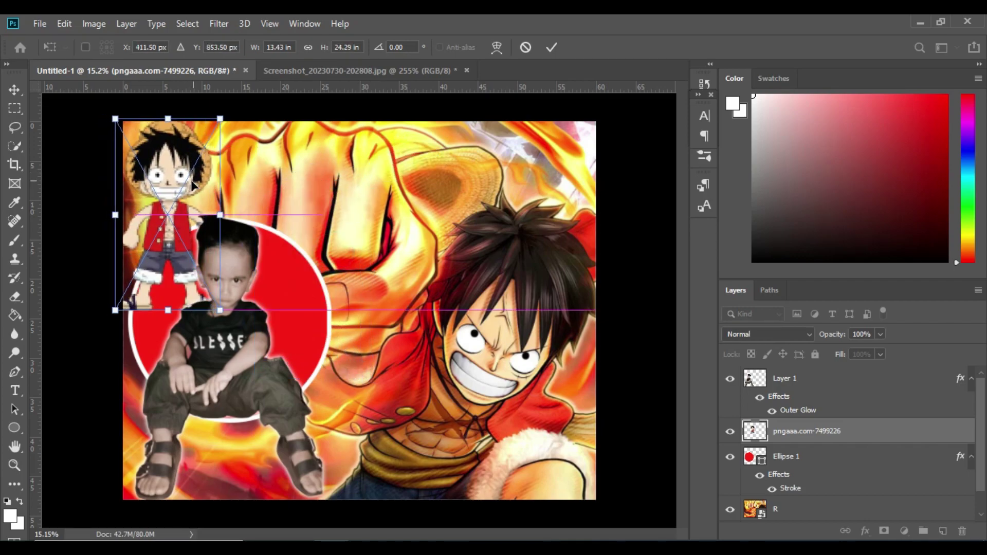
{"action": "key", "text": "Return"}
{"action": "scroll", "coordinate": [335, 246], "scroll_direction": "up", "scroll_amount": 3}
{"action": "left_click", "coordinate": [276, 229]}
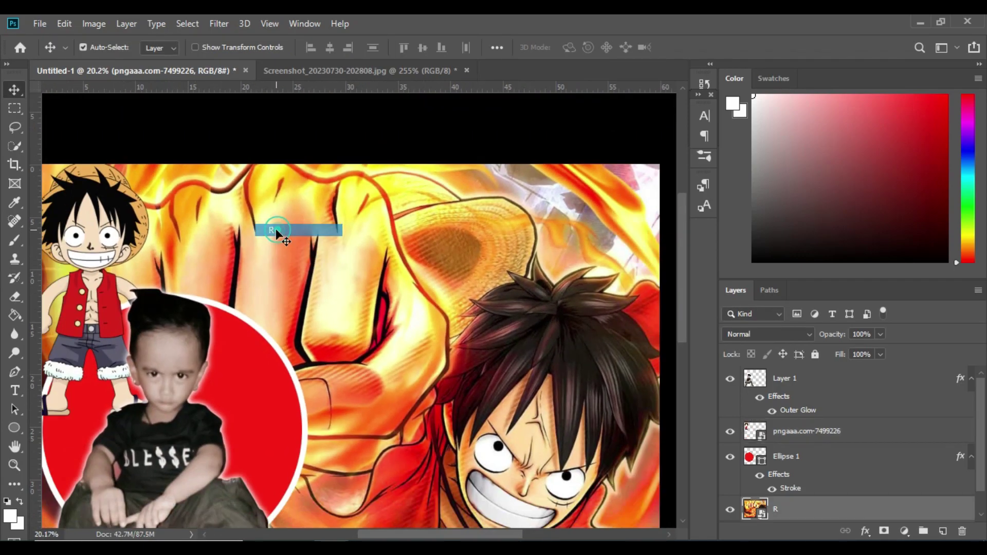
Step: Draw a wide red rectangle near the collage top and reshape it into a trapezoid banner
{"action": "left_click", "coordinate": [21, 428]}
{"action": "left_click_drag", "start_coordinate": [175, 189], "coordinate": [396, 233]}
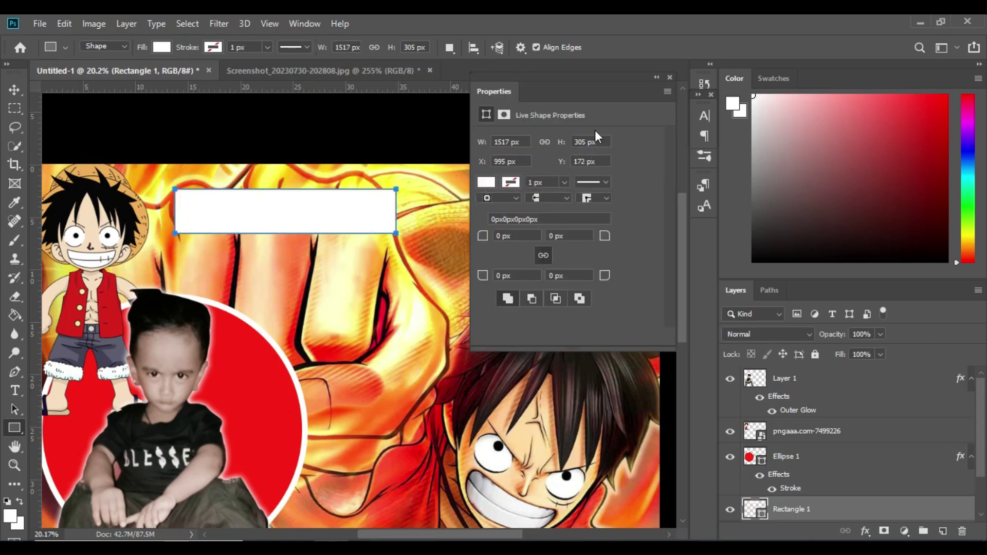
{"action": "left_click_drag", "start_coordinate": [792, 509], "coordinate": [792, 373]}
{"action": "double_click", "coordinate": [755, 378]}
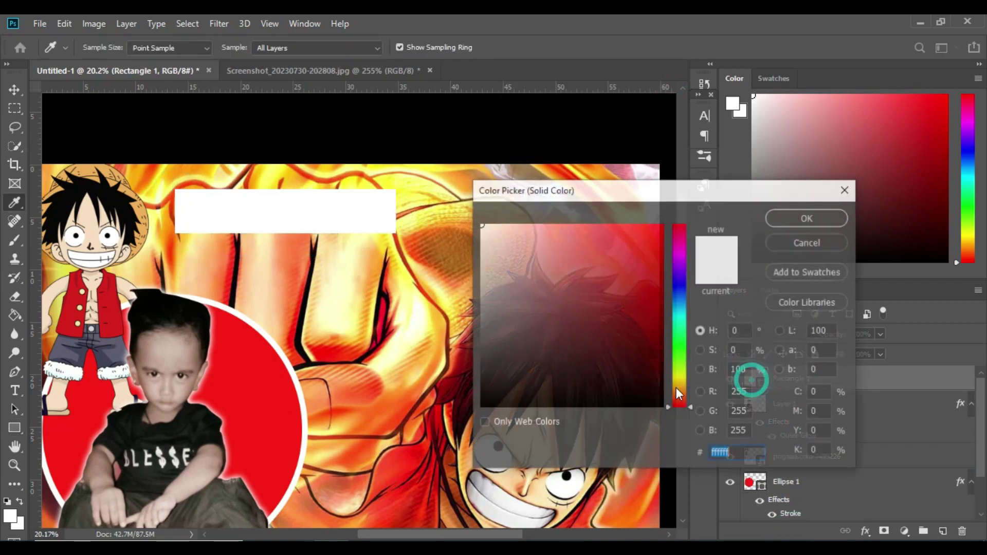
{"action": "left_click", "coordinate": [268, 360]}
{"action": "left_click", "coordinate": [810, 219]}
{"action": "key", "text": "ctrl+t"}
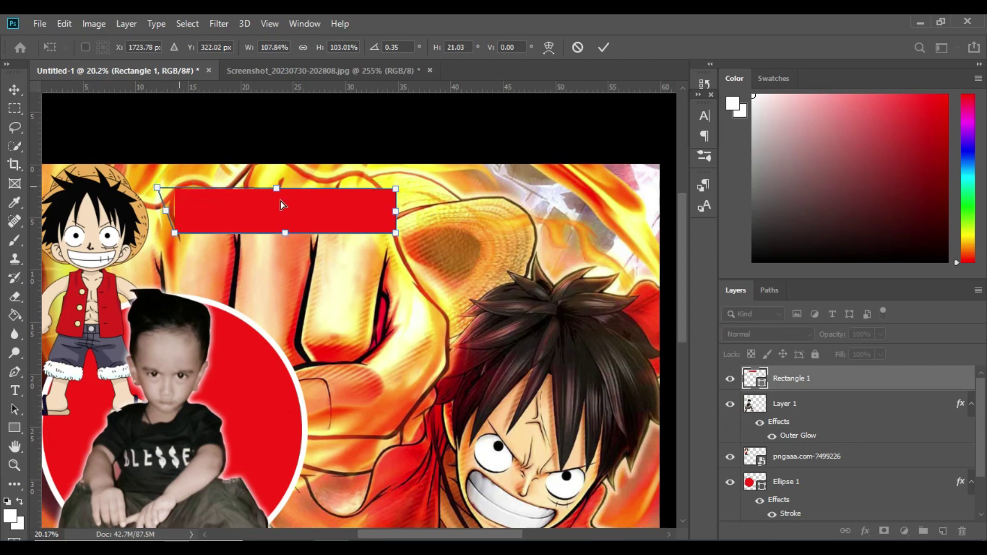
{"action": "key", "text": "Return"}
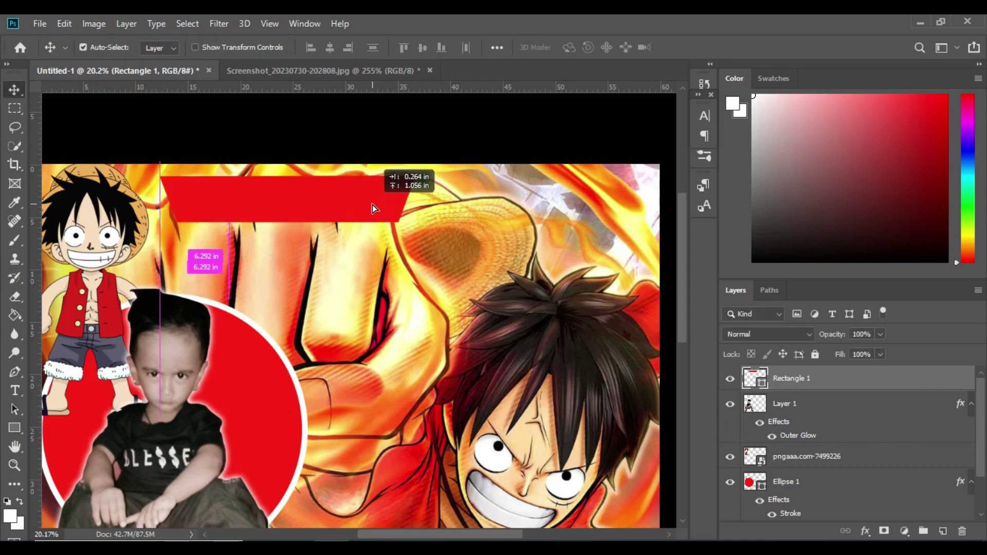
Step: Place a copy of the red banner below it, flipped vertically and widened
{"action": "left_click_drag", "start_coordinate": [370, 201], "coordinate": [350, 234]}
{"action": "key", "text": "ctrl+t"}
{"action": "right_click", "coordinate": [350, 236]}
{"action": "left_click", "coordinate": [375, 427]}
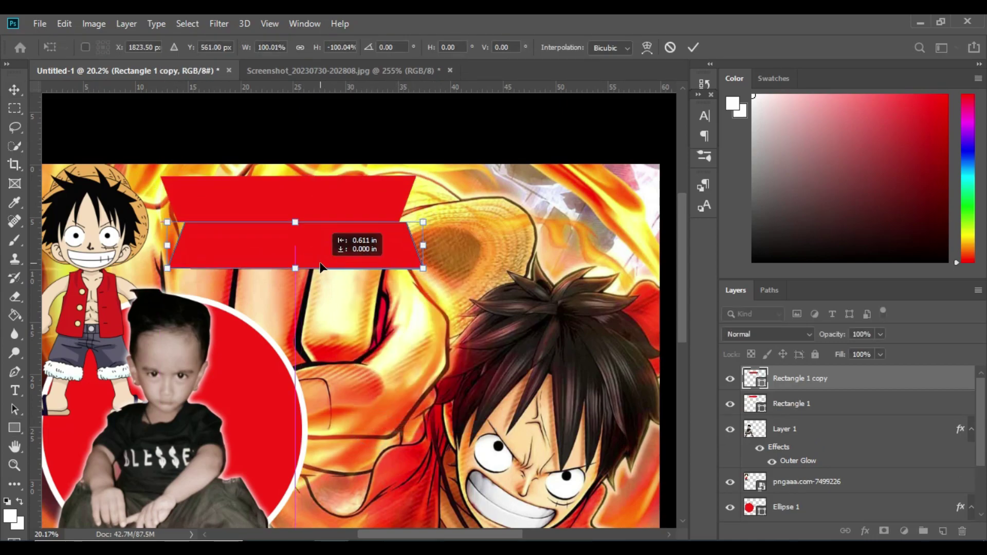
{"action": "left_click_drag", "start_coordinate": [423, 246], "coordinate": [469, 249]}
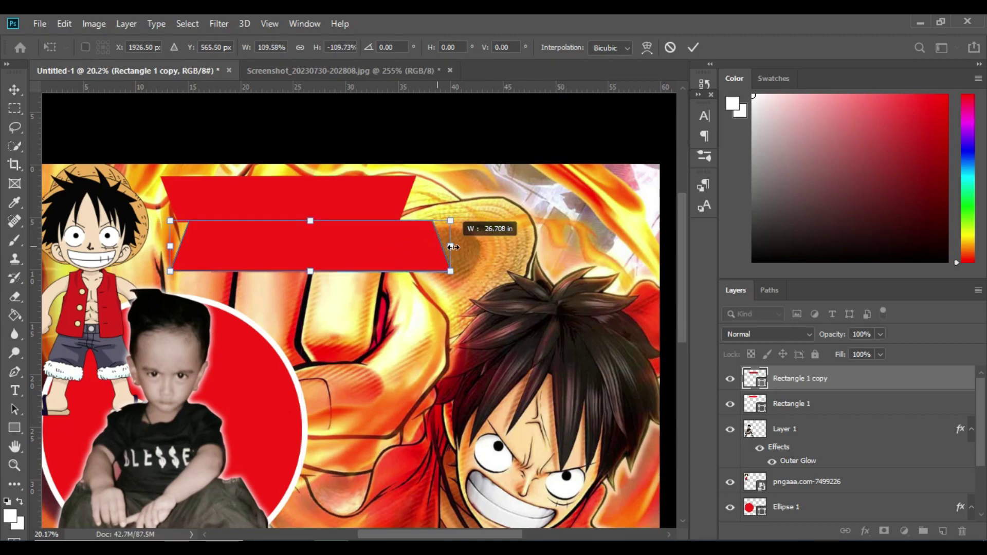
{"action": "key", "text": "Return"}
Step: Duplicate the flipped copy, fill it dark brown, and enlarge it as a slanted backing
{"action": "key", "text": "ctrl+shift+alt+t"}
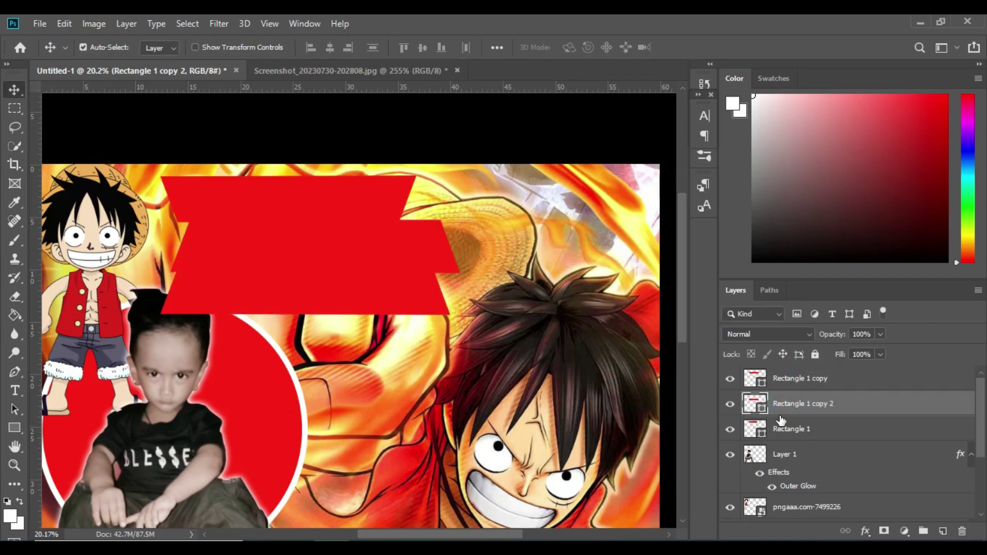
{"action": "double_click", "coordinate": [755, 404]}
{"action": "left_click", "coordinate": [563, 354]}
{"action": "key", "text": "Return"}
{"action": "key", "text": "ctrl+t"}
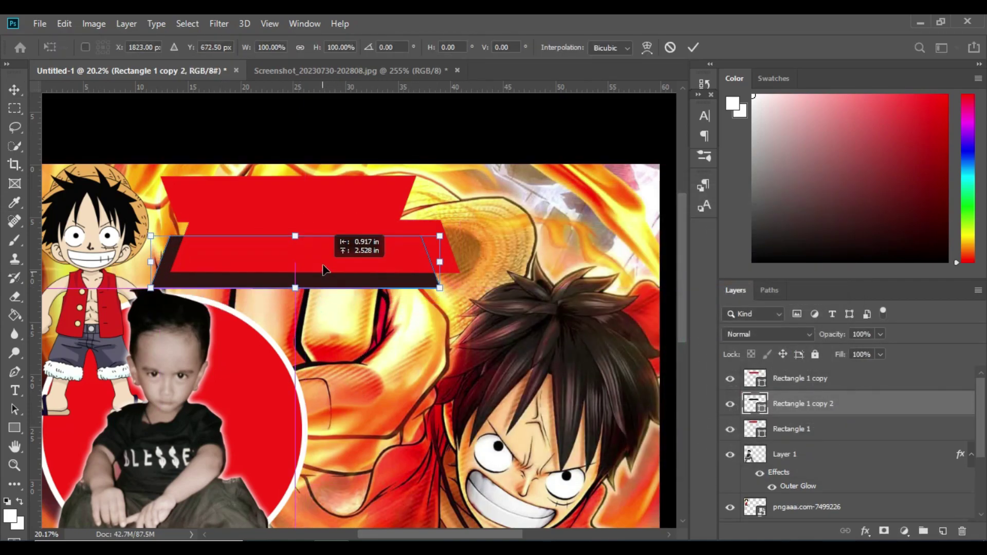
{"action": "left_click_drag", "start_coordinate": [445, 291], "coordinate": [484, 296]}
{"action": "left_click_drag", "start_coordinate": [317, 235], "coordinate": [315, 223]}
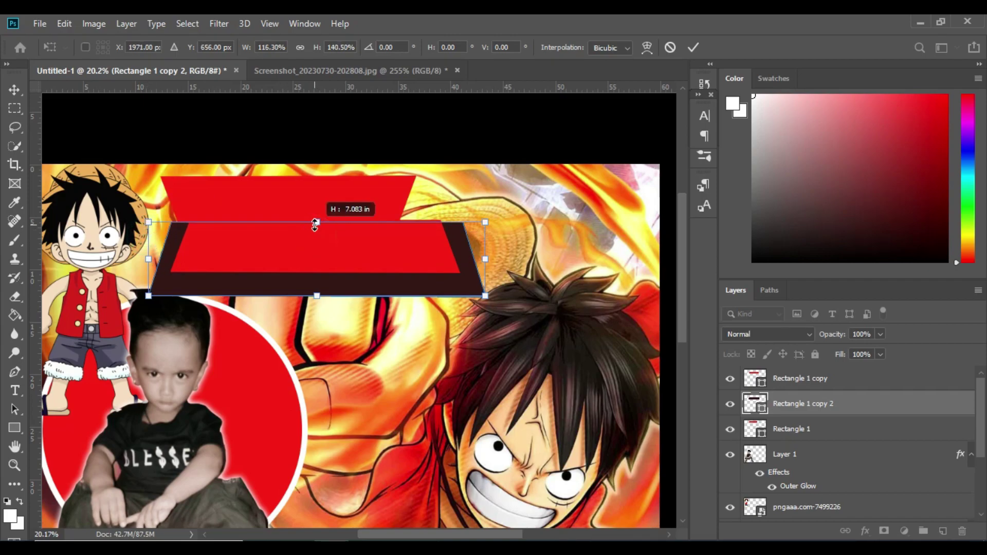
{"action": "left_click_drag", "start_coordinate": [485, 296], "coordinate": [486, 309]}
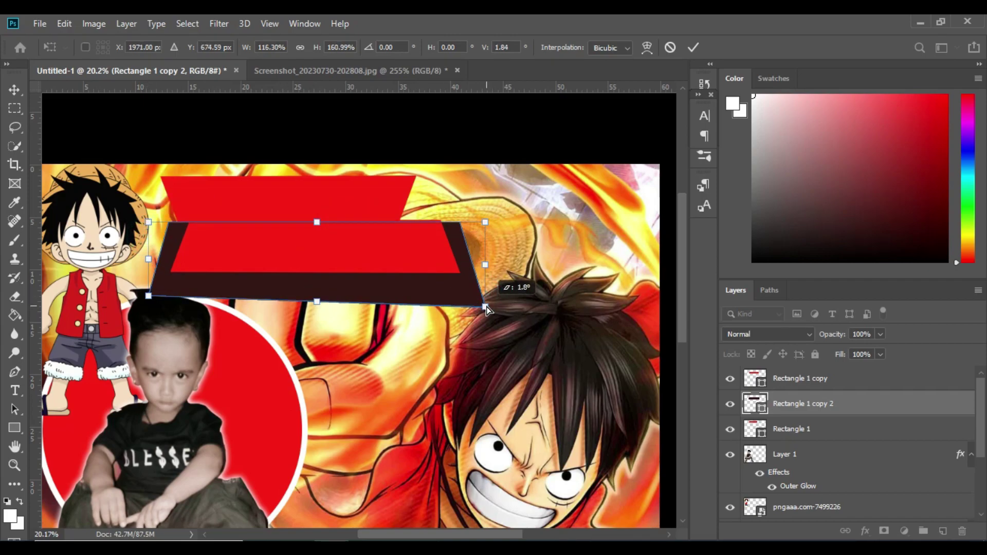
{"action": "key", "text": "Return"}
Step: Move the child's photo above the dark banner and fill the flipped copy with sampled yellow
{"action": "left_click_drag", "start_coordinate": [789, 460], "coordinate": [792, 409]}
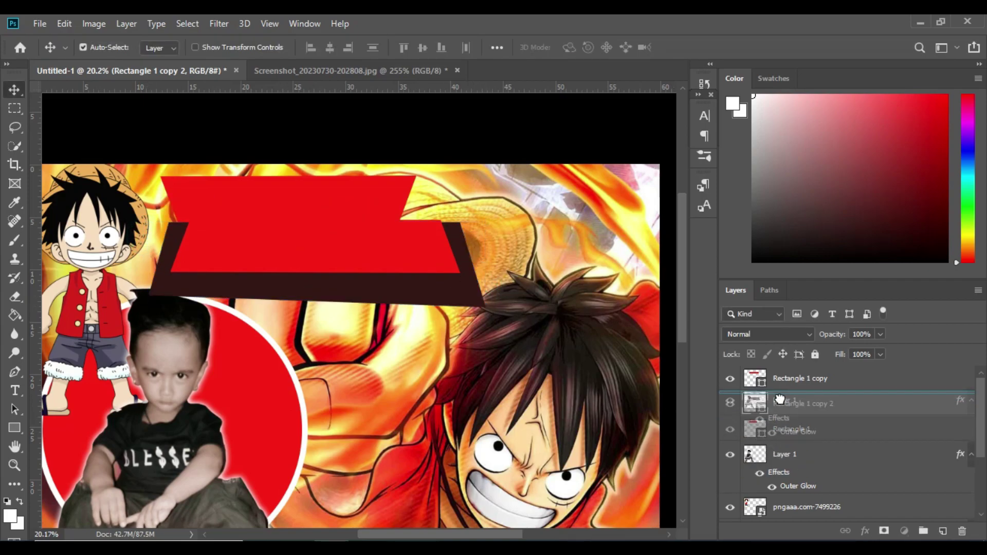
{"action": "scroll", "coordinate": [353, 247], "scroll_direction": "up", "scroll_amount": 2}
{"action": "left_click", "coordinate": [819, 388]}
{"action": "right_click", "coordinate": [818, 392]}
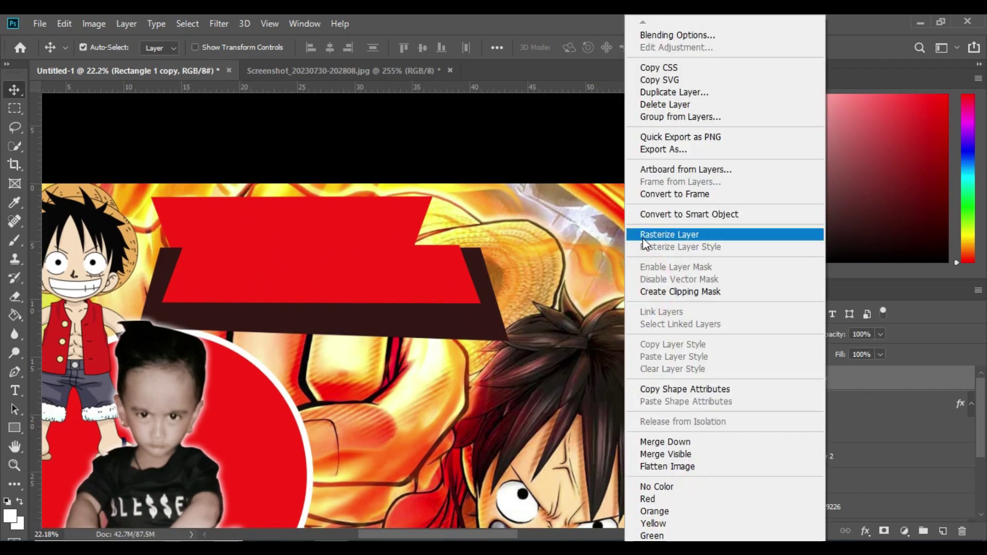
{"action": "double_click", "coordinate": [755, 379]}
{"action": "left_click", "coordinate": [334, 183]}
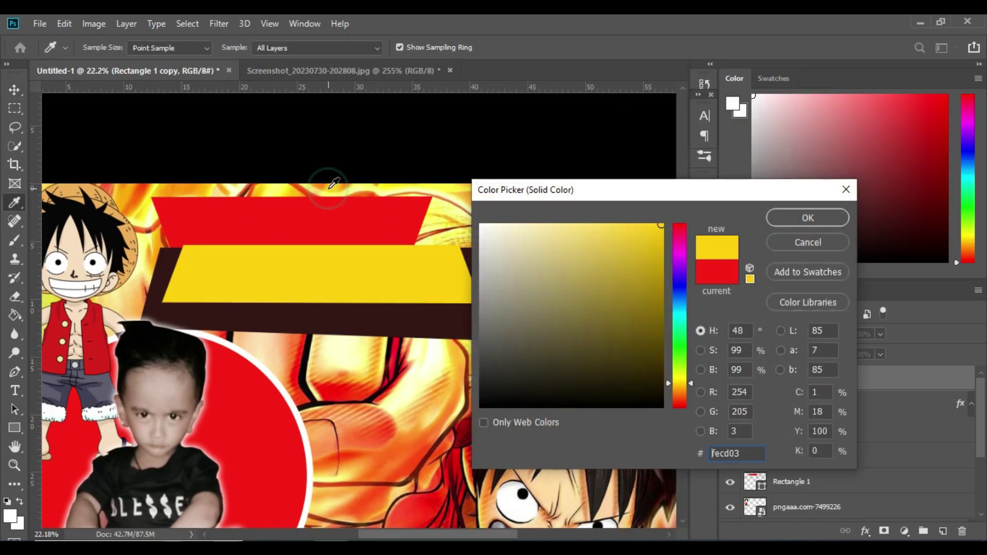
{"action": "left_click", "coordinate": [785, 226]}
{"action": "scroll", "coordinate": [516, 344], "scroll_direction": "down", "scroll_amount": 2}
{"action": "scroll", "coordinate": [360, 166], "scroll_direction": "up", "scroll_amount": 2}
{"action": "right_click", "coordinate": [337, 162]}
Step: Add the heading 'Happy 3rd Birthday' on the red banner and enlarge it
{"action": "left_click", "coordinate": [360, 193]}
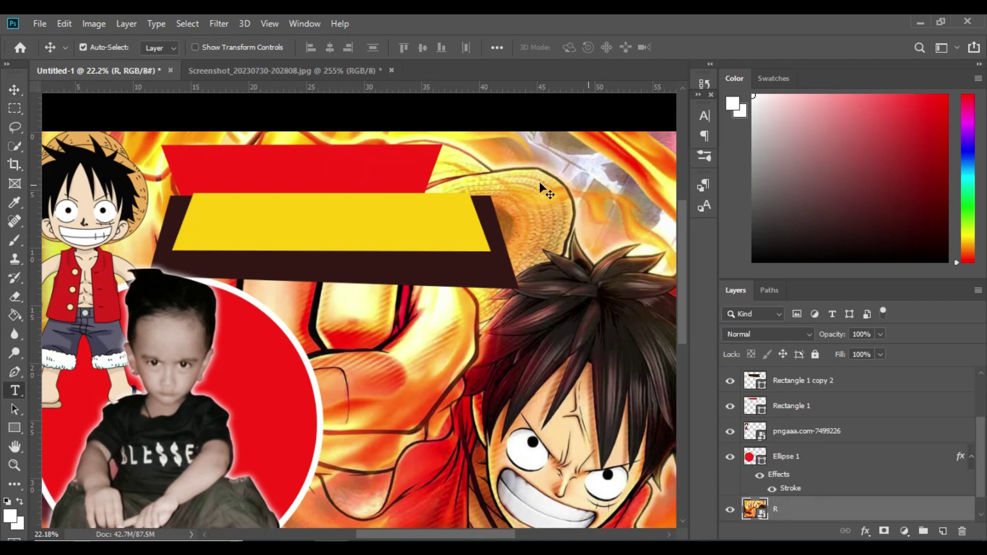
{"action": "left_click", "coordinate": [540, 182]}
{"action": "key", "text": "Escape"}
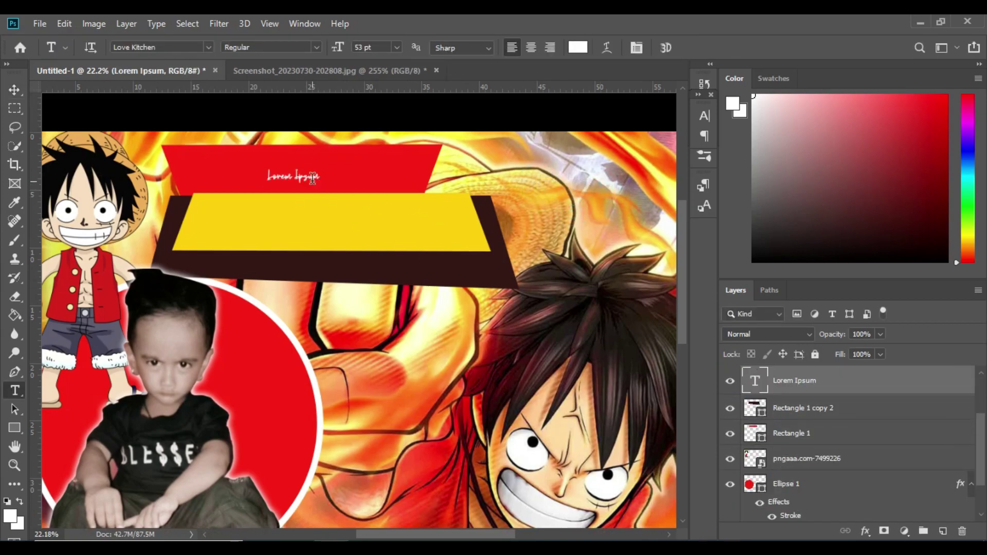
{"action": "type", "text": "Happy 3rd"}
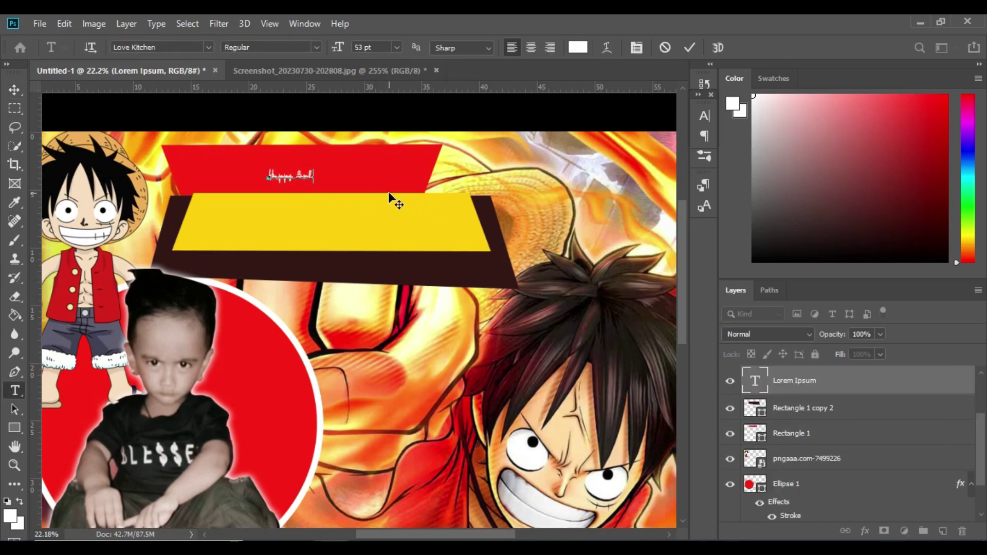
{"action": "type", "text": " Birthday"}
{"action": "key", "text": "ctrl+t"}
{"action": "mouse_move", "coordinate": [389, 192]}
{"action": "left_mouse_down"}
{"action": "mouse_move", "coordinate": [510, 221]}
{"action": "mouse_move", "coordinate": [529, 209]}
{"action": "left_mouse_up"}
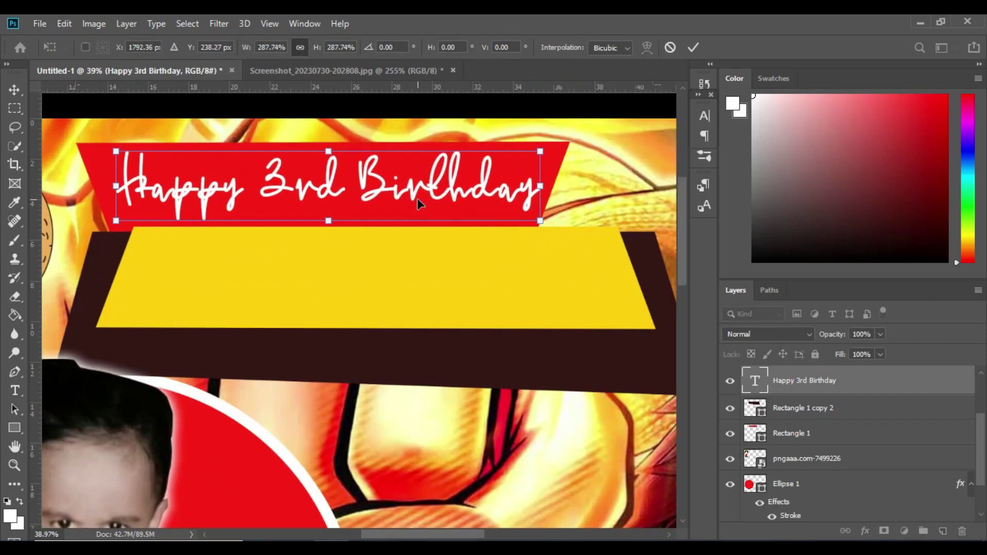
{"action": "key", "text": "Return"}
Step: Start a black text layer on the yellow banner, moved to the top, using the Impact font
{"action": "scroll", "coordinate": [452, 271], "scroll_direction": "down", "scroll_amount": 1}
{"action": "left_click", "coordinate": [381, 412]}
{"action": "left_click", "coordinate": [578, 47]}
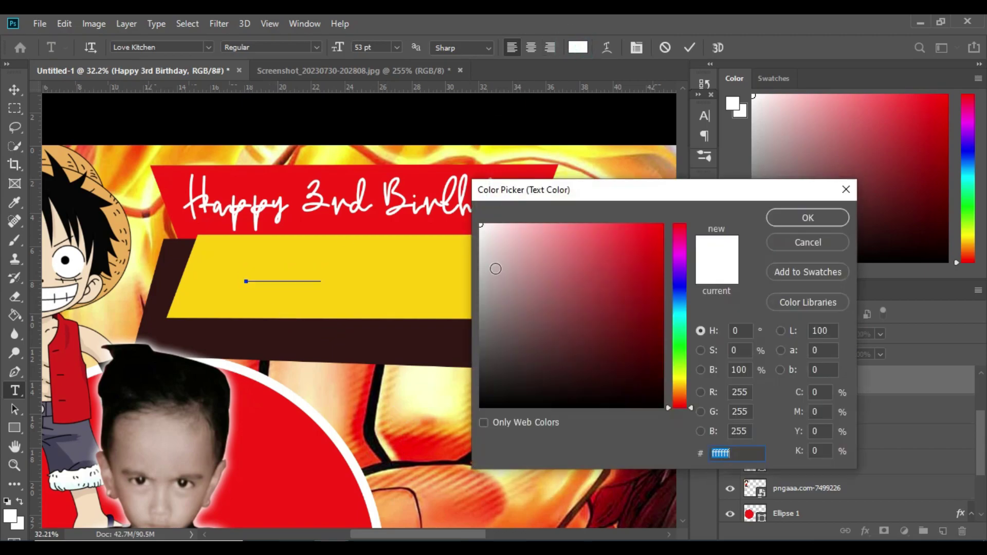
{"action": "left_click", "coordinate": [811, 216]}
{"action": "left_click_drag", "start_coordinate": [787, 381], "coordinate": [766, 322]}
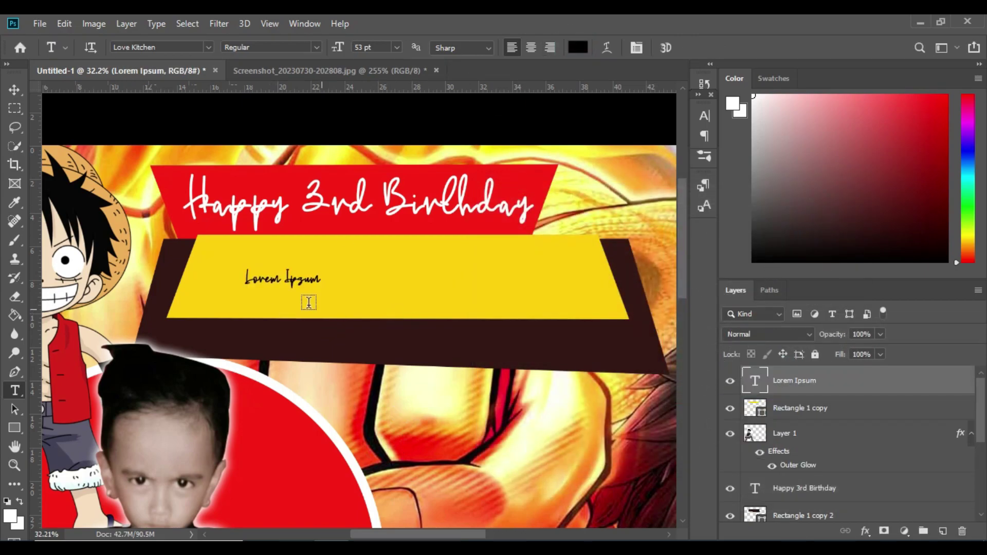
{"action": "triple_click", "coordinate": [280, 278]}
{"action": "left_click", "coordinate": [208, 46]}
{"action": "left_click", "coordinate": [331, 122]}
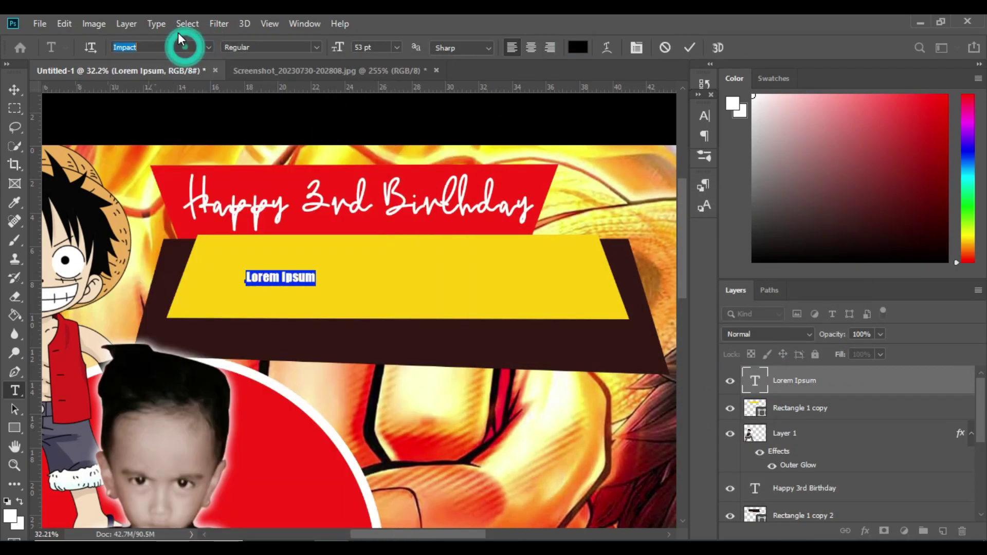
{"action": "left_click", "coordinate": [375, 92]}
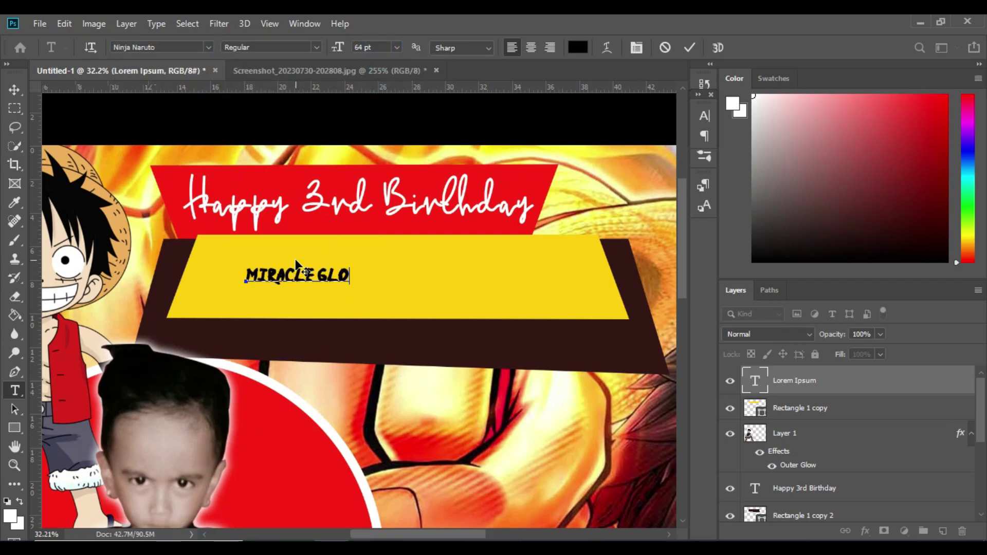
Step: Type the child's name and stretch it across the yellow banner
{"action": "type", "text": "ZA"}
{"action": "key", "text": "ctrl+Return"}
{"action": "key", "text": "ctrl+t"}
{"action": "left_click_drag", "start_coordinate": [411, 276], "coordinate": [586, 277]}
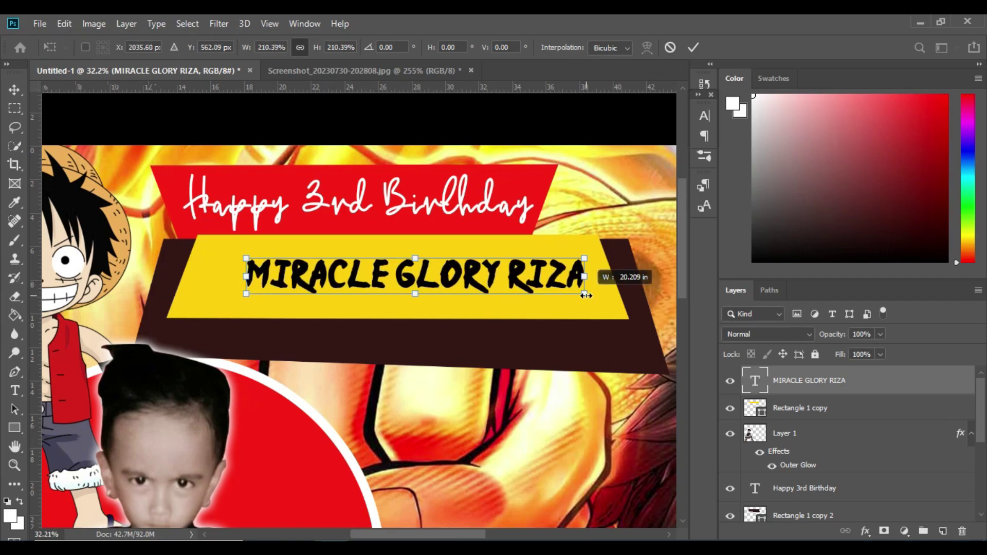
{"action": "left_click_drag", "start_coordinate": [246, 276], "coordinate": [192, 276]}
{"action": "left_click_drag", "start_coordinate": [586, 297], "coordinate": [599, 303]}
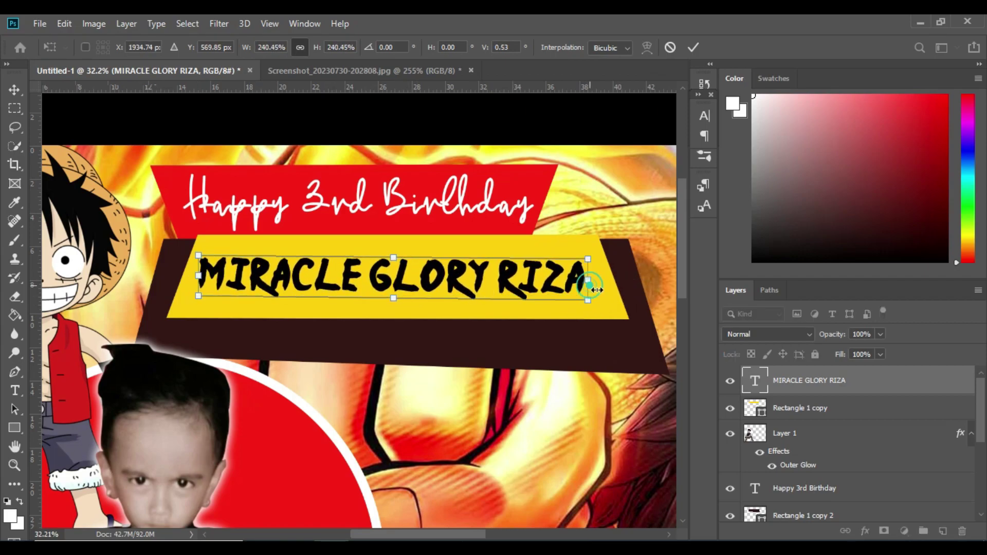
{"action": "key", "text": "Return"}
{"action": "key", "text": "Return"}
Step: Add the date AUGUST 12 2023 in white (#ffffff) below the name and enlarge it
{"action": "scroll", "coordinate": [535, 286], "scroll_direction": "down", "scroll_amount": 2}
{"action": "left_click", "coordinate": [281, 351]}
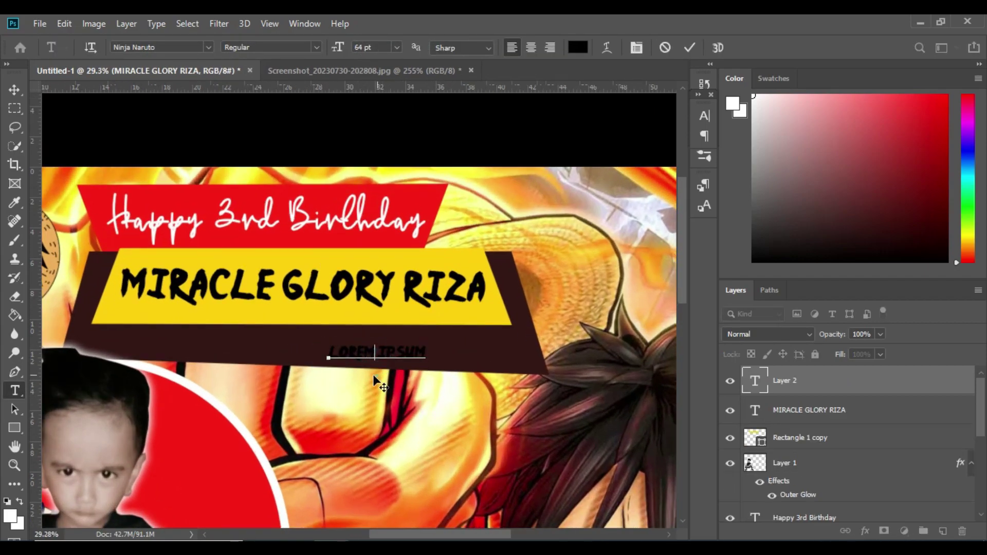
{"action": "left_click", "coordinate": [577, 47]}
{"action": "type", "text": "ffffff"}
{"action": "left_click", "coordinate": [818, 221]}
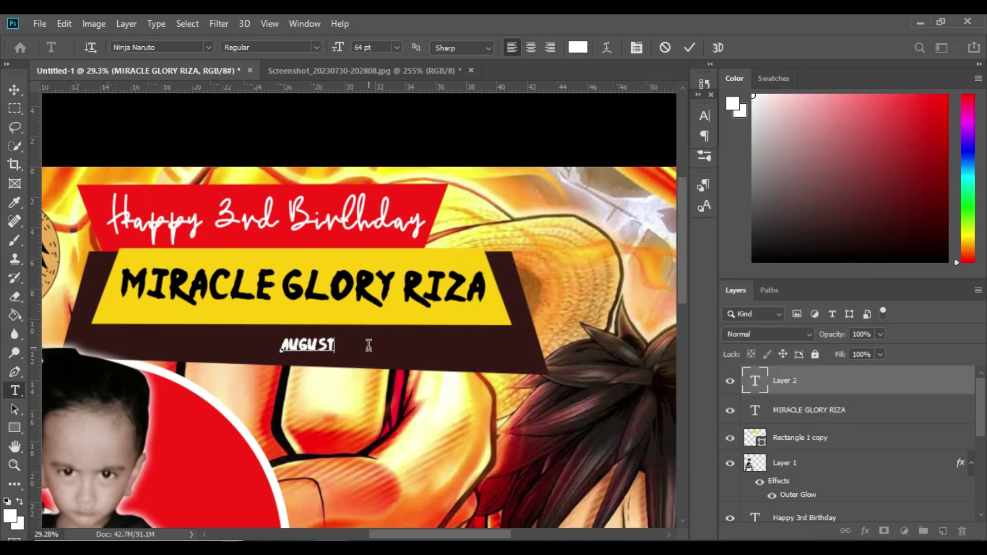
{"action": "type", "text": "12,2023"}
{"action": "key", "text": "ctrl+t"}
{"action": "left_click_drag", "start_coordinate": [430, 351], "coordinate": [530, 342]}
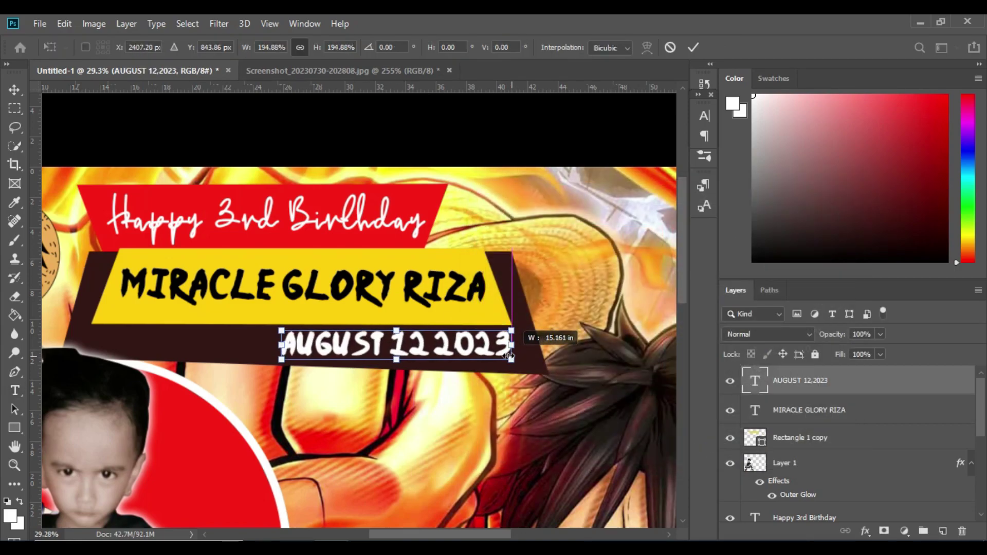
{"action": "key", "text": "Return"}
{"action": "scroll", "coordinate": [344, 279], "scroll_direction": "down", "scroll_amount": 1}
{"action": "scroll", "coordinate": [344, 279], "scroll_direction": "down", "scroll_amount": 2}
{"action": "key", "text": "v"}
{"action": "right_click", "coordinate": [310, 269]}
Step: Embed the character image pngaaa.com-1233558, enlarge it, and move it beside the boy's photo
{"action": "left_click", "coordinate": [324, 276]}
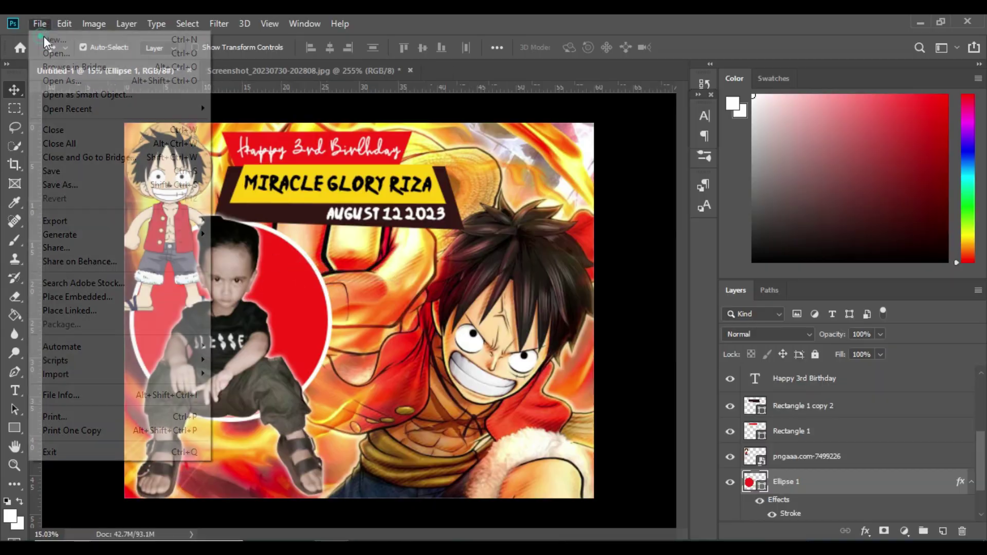
{"action": "left_click", "coordinate": [40, 24]}
{"action": "left_click", "coordinate": [77, 286]}
{"action": "double_click", "coordinate": [893, 174]}
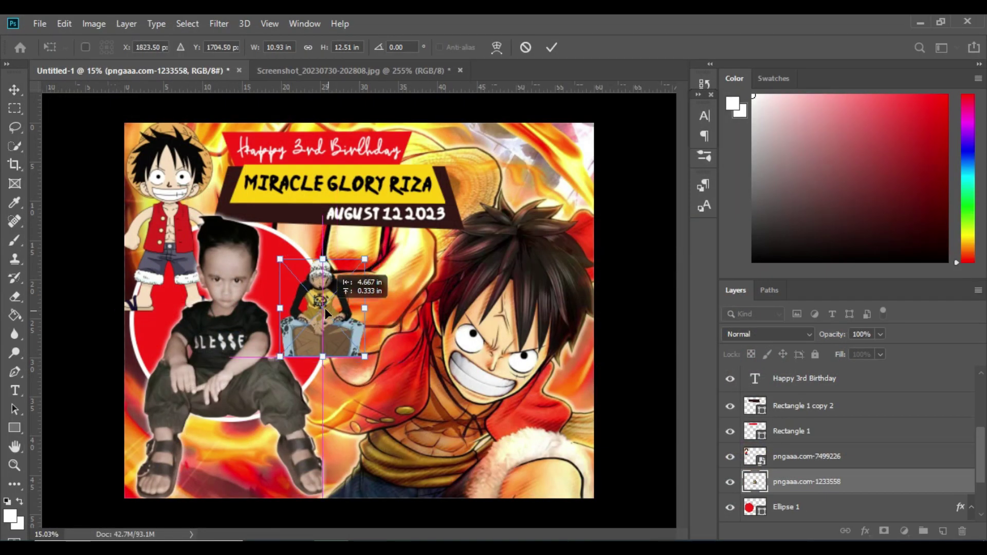
{"action": "key", "text": "Return"}
{"action": "left_click_drag", "start_coordinate": [796, 482], "coordinate": [796, 418]}
{"action": "left_click_drag", "start_coordinate": [334, 303], "coordinate": [316, 285]}
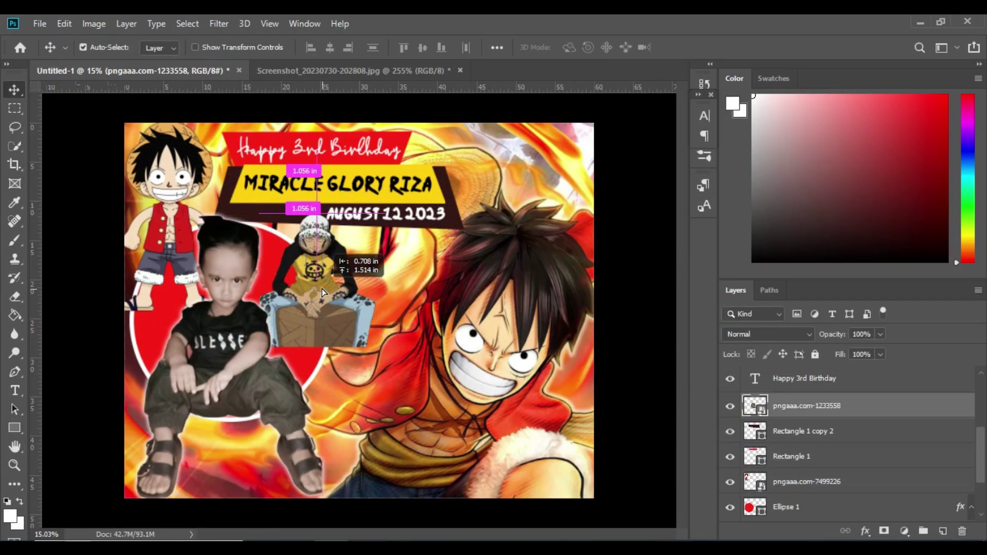
Step: Embed the One Piece logo beneath the character and scale it down
{"action": "left_click", "coordinate": [40, 24]}
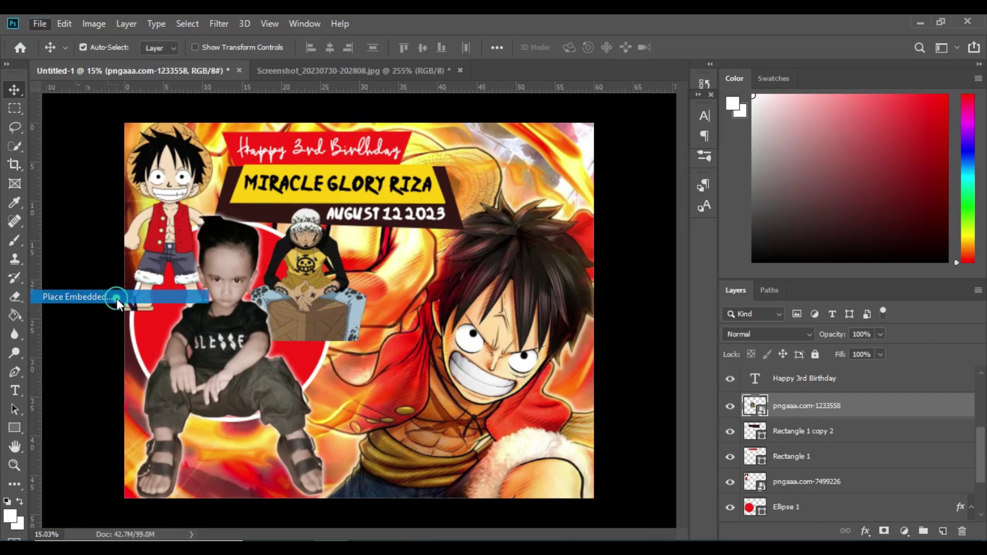
{"action": "left_click", "coordinate": [103, 294]}
{"action": "scroll", "coordinate": [852, 188], "scroll_direction": "down", "scroll_amount": 3}
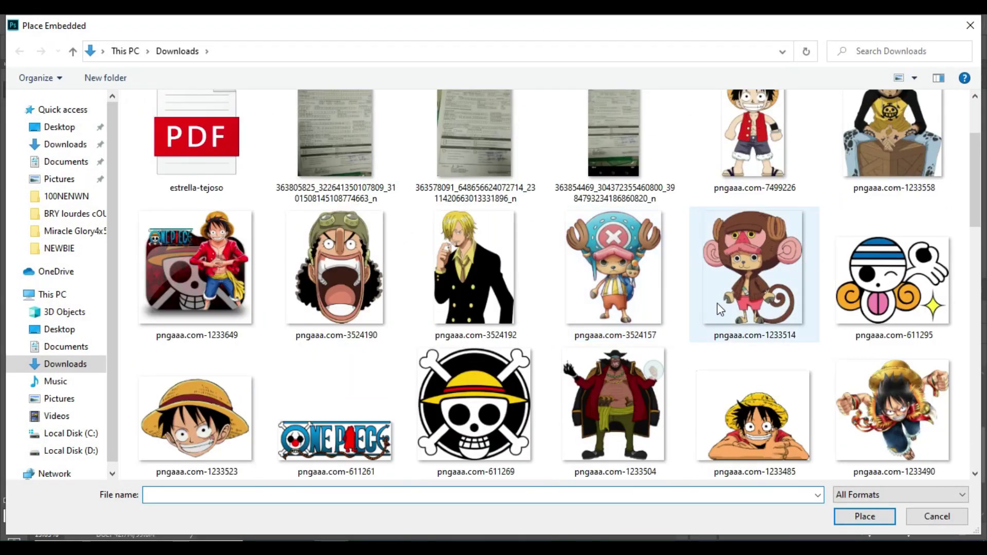
{"action": "double_click", "coordinate": [341, 431]}
{"action": "left_click_drag", "start_coordinate": [347, 344], "coordinate": [350, 350]}
{"action": "scroll", "coordinate": [360, 359], "scroll_direction": "up", "scroll_amount": 3}
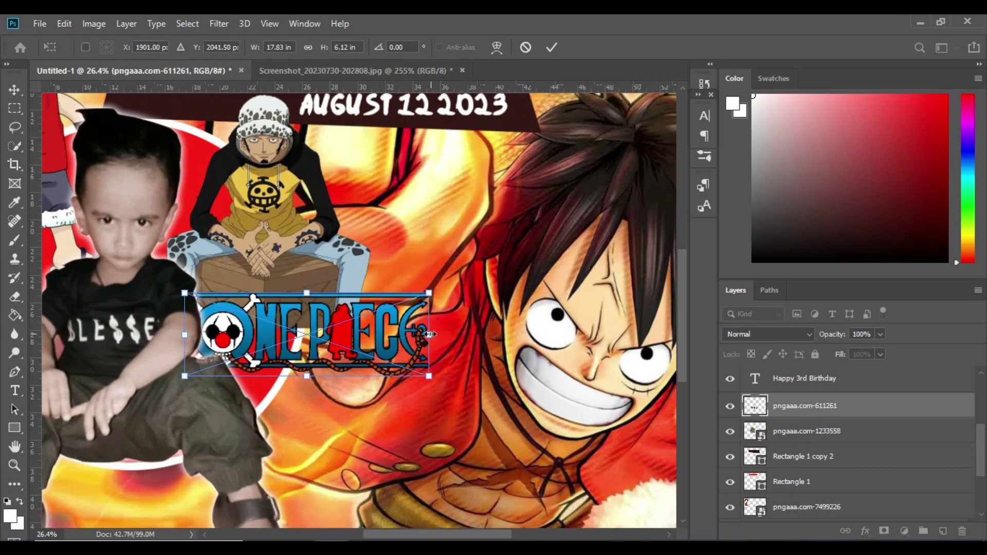
{"action": "left_click_drag", "start_coordinate": [430, 326], "coordinate": [374, 333]}
{"action": "key", "text": "Return"}
{"action": "scroll", "coordinate": [412, 297], "scroll_direction": "down", "scroll_amount": 3}
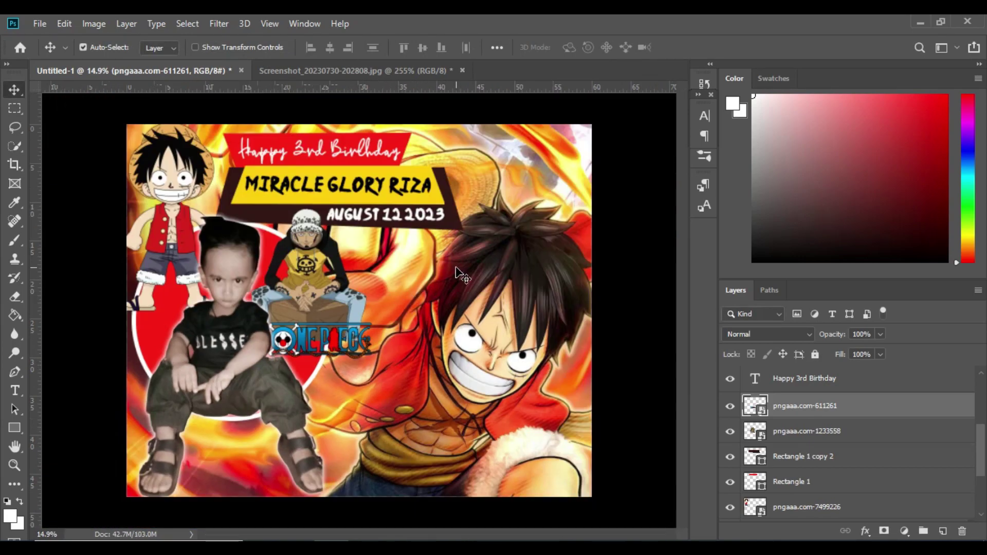
{"action": "right_click", "coordinate": [461, 275]}
{"action": "left_click", "coordinate": [427, 289]}
{"action": "right_click", "coordinate": [14, 428]}
{"action": "left_click", "coordinate": [61, 456]}
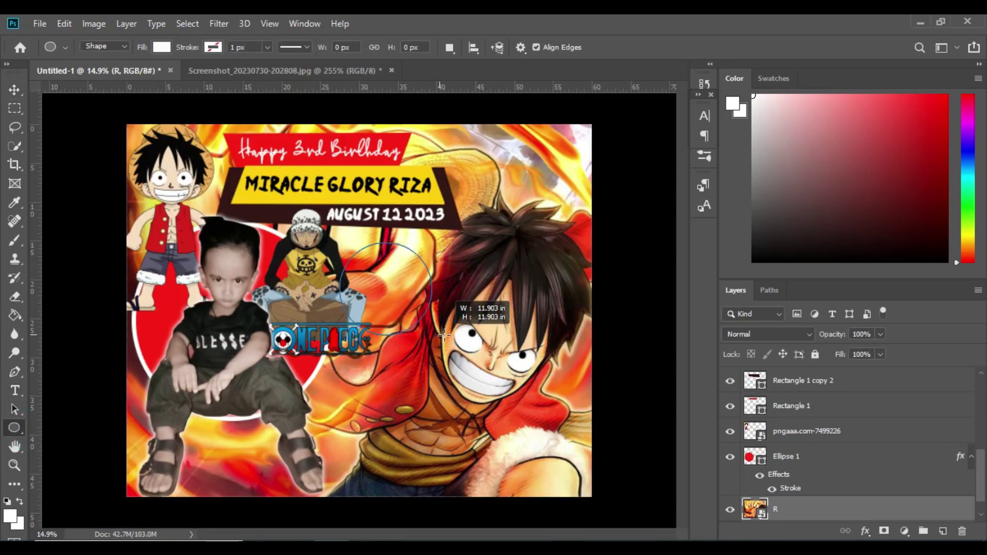
Step: Draw a circle beside the seated character and give it a stroke border with a sampled colour
{"action": "left_click_drag", "start_coordinate": [445, 335], "coordinate": [450, 342]}
{"action": "scroll", "coordinate": [411, 273], "scroll_direction": "up", "scroll_amount": 2}
{"action": "key", "text": "v"}
{"action": "left_click", "coordinate": [668, 76]}
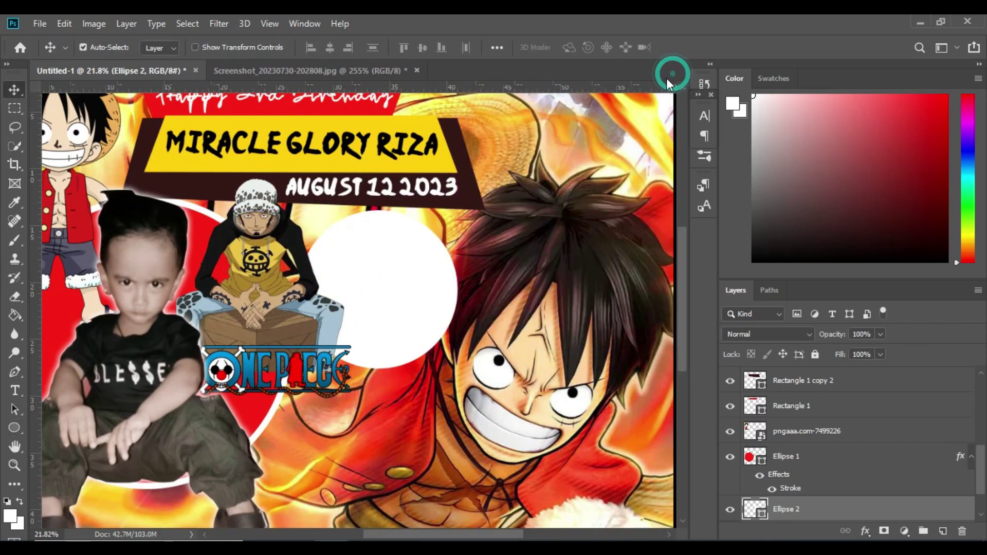
{"action": "double_click", "coordinate": [851, 511]}
{"action": "left_click", "coordinate": [449, 293]}
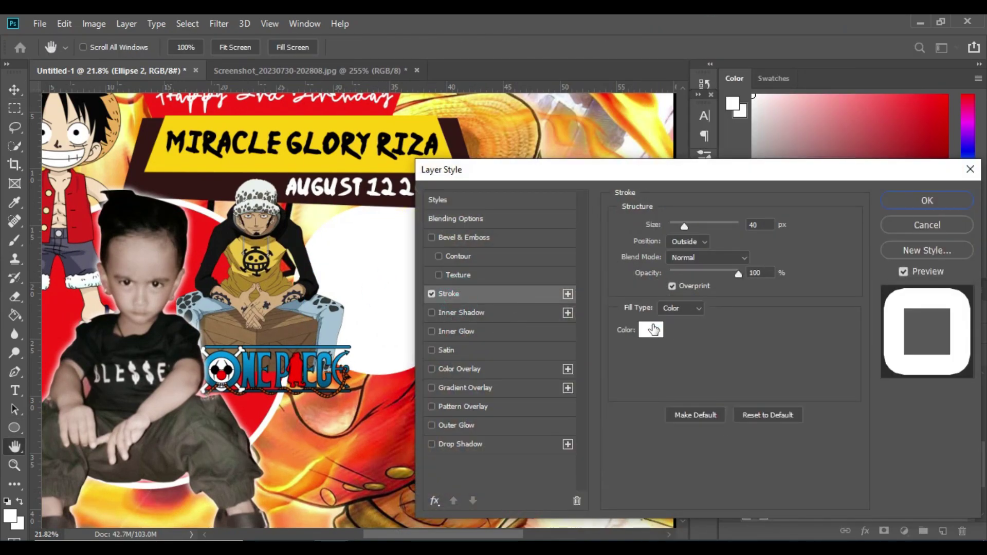
{"action": "left_click", "coordinate": [652, 329]}
{"action": "left_click", "coordinate": [210, 190]}
{"action": "left_click", "coordinate": [819, 215]}
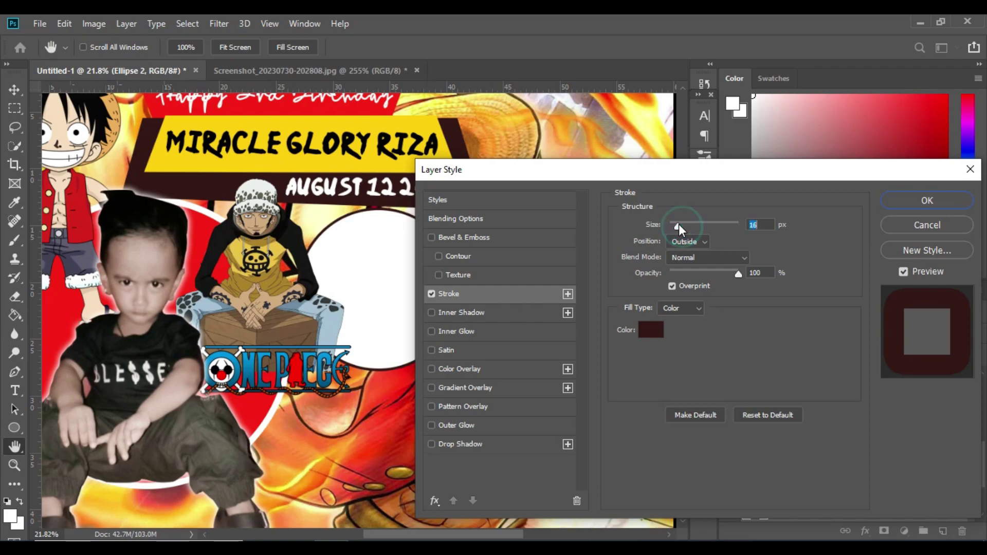
Step: Change the circle's stroke to a red-to-yellow gradient and apply it
{"action": "left_click", "coordinate": [682, 308]}
{"action": "left_click", "coordinate": [678, 318]}
{"action": "left_click", "coordinate": [657, 333]}
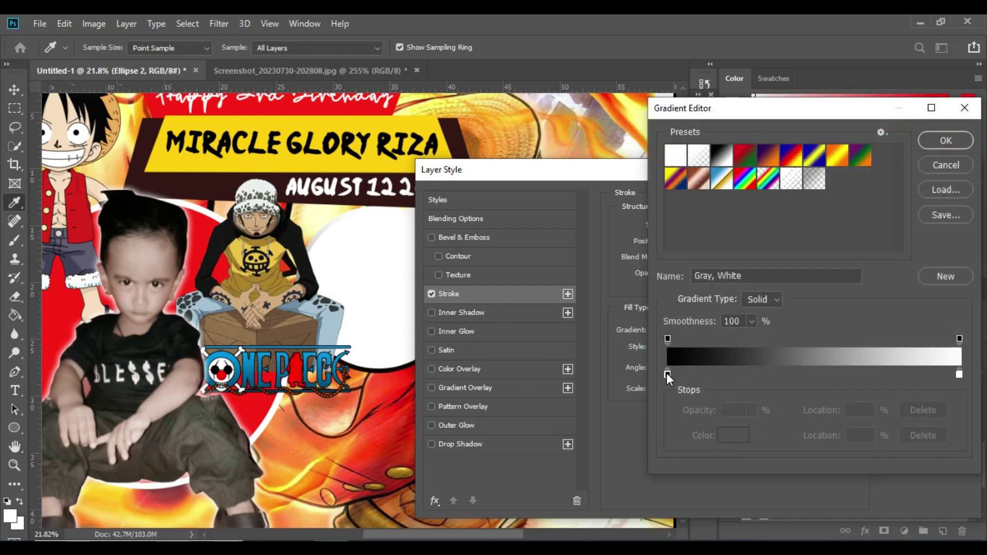
{"action": "left_click", "coordinate": [255, 410]}
{"action": "left_click", "coordinate": [733, 436]}
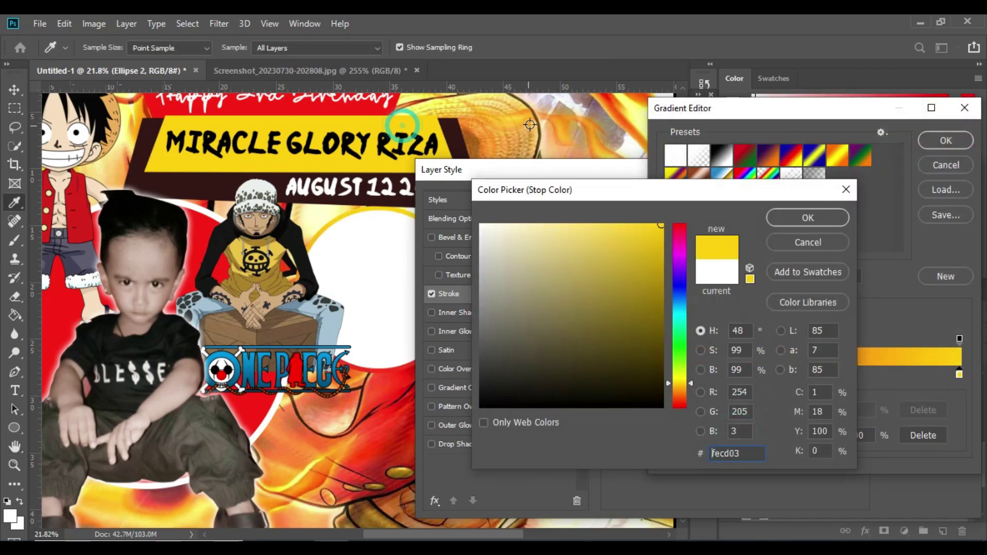
{"action": "left_click", "coordinate": [819, 215]}
{"action": "key", "text": "Return"}
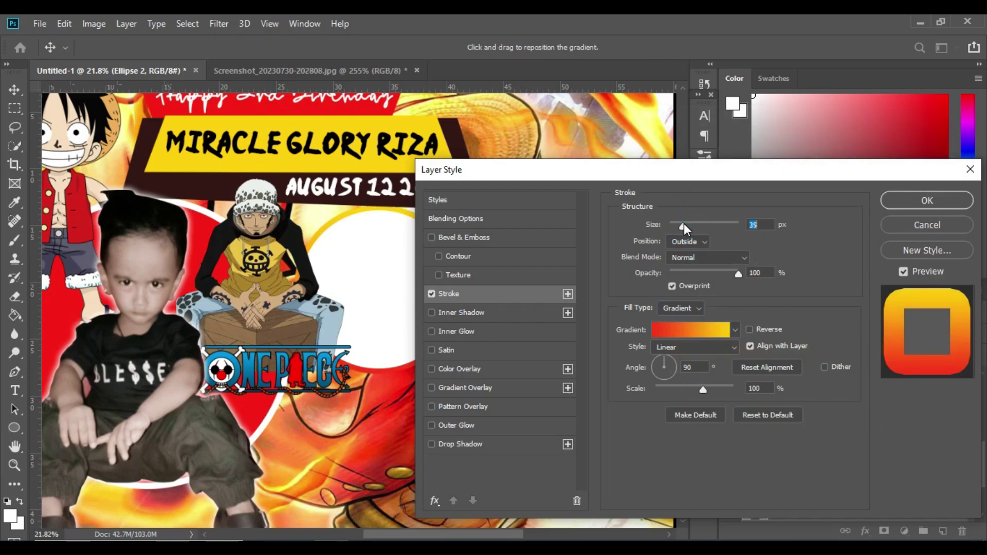
{"action": "left_click", "coordinate": [904, 201]}
{"action": "scroll", "coordinate": [387, 279], "scroll_direction": "down", "scroll_amount": 3}
{"action": "mouse_move", "coordinate": [410, 188]}
{"action": "left_mouse_down"}
{"action": "mouse_move", "coordinate": [371, 322]}
{"action": "mouse_move", "coordinate": [385, 305]}
{"action": "mouse_move", "coordinate": [319, 383]}
{"action": "left_mouse_up"}
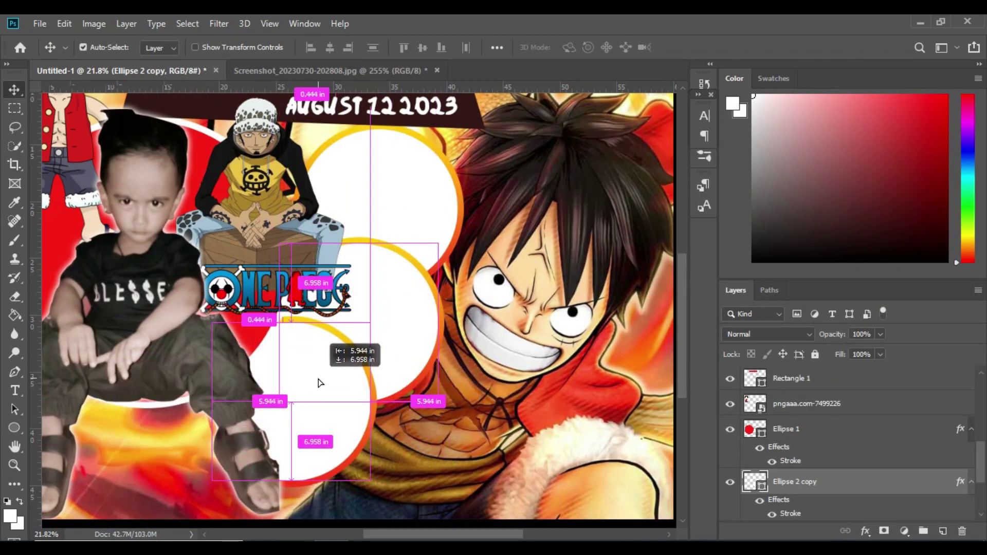
{"action": "key", "text": "ctrl+0"}
Step: Embed the girl-in-yellow photo from the Desktop's Miracle Glory4x5 folder and fit it over the top circle
{"action": "left_click", "coordinate": [40, 24]}
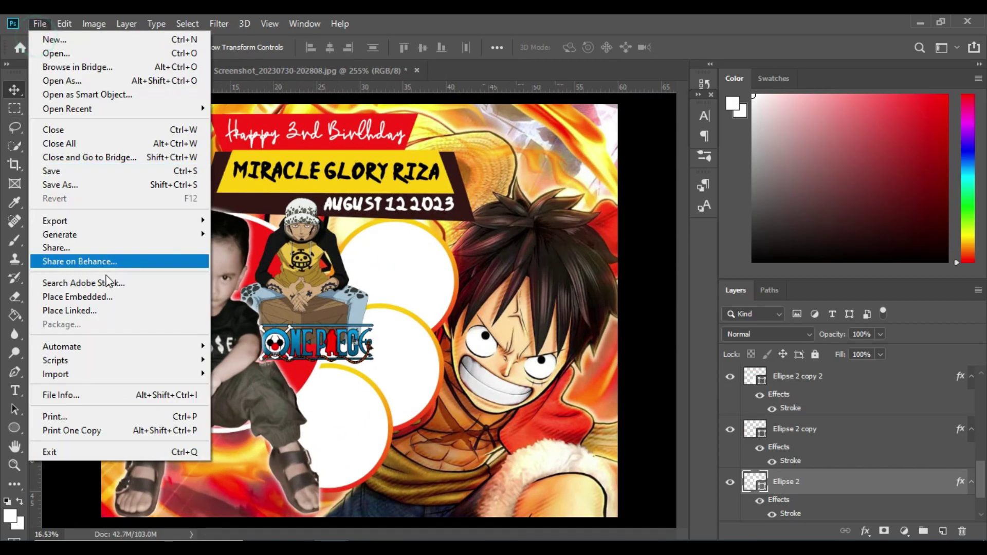
{"action": "left_click", "coordinate": [77, 297]}
{"action": "left_click", "coordinate": [59, 127]}
{"action": "double_click", "coordinate": [229, 175]}
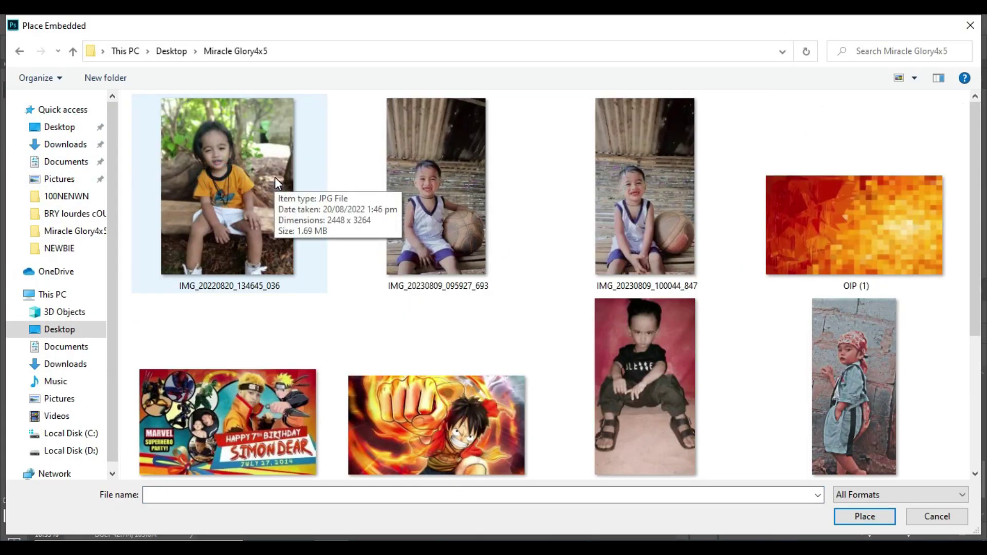
{"action": "double_click", "coordinate": [274, 177]}
{"action": "left_click_drag", "start_coordinate": [441, 308], "coordinate": [360, 448]}
{"action": "left_click_drag", "start_coordinate": [265, 288], "coordinate": [362, 274]}
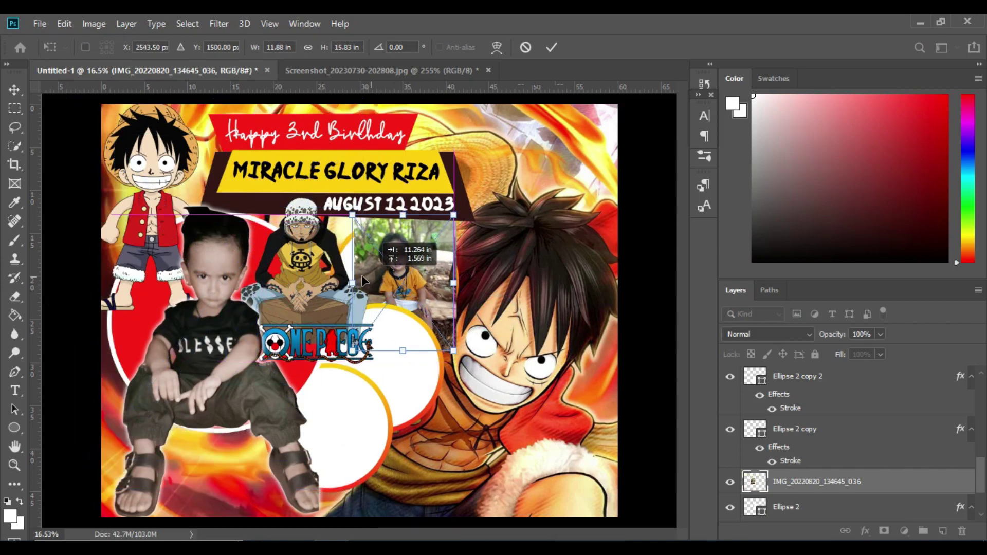
{"action": "left_click_drag", "start_coordinate": [453, 350], "coordinate": [476, 394]}
{"action": "key", "text": "Return"}
{"action": "left_click_drag", "start_coordinate": [417, 287], "coordinate": [418, 278]}
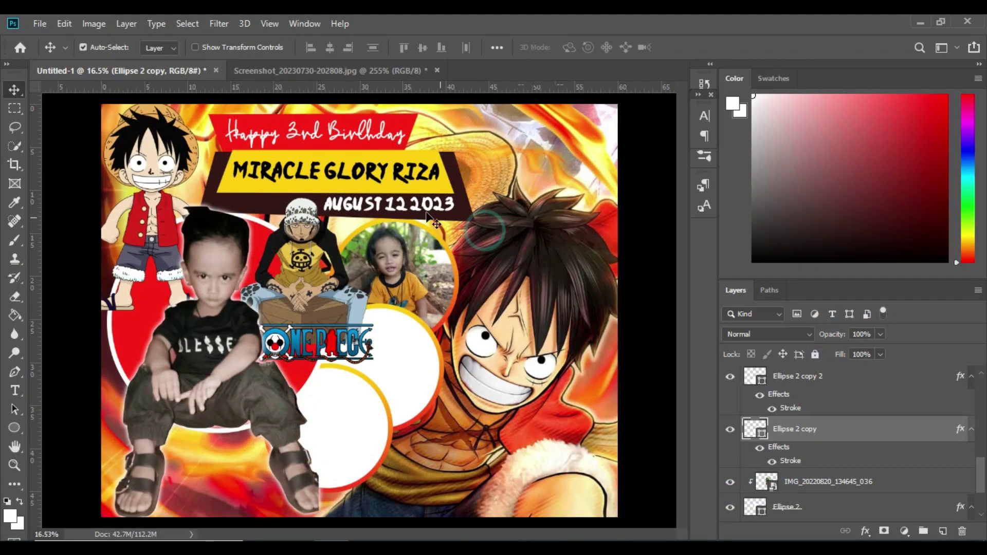
Step: Open the boy-with-ball photo in Paint and crop it to the selected area
{"action": "left_click", "coordinate": [40, 24]}
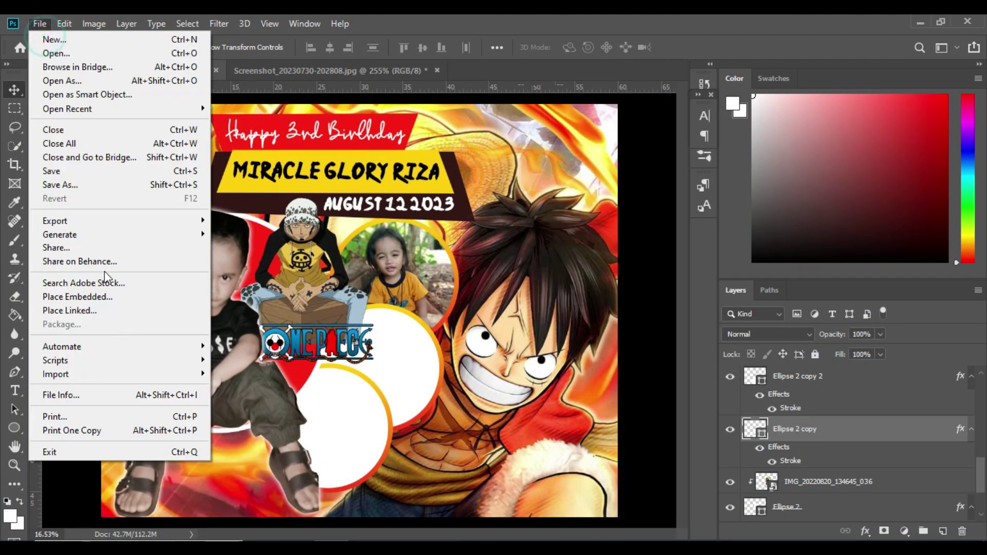
{"action": "left_click", "coordinate": [88, 298]}
{"action": "right_click", "coordinate": [478, 212]}
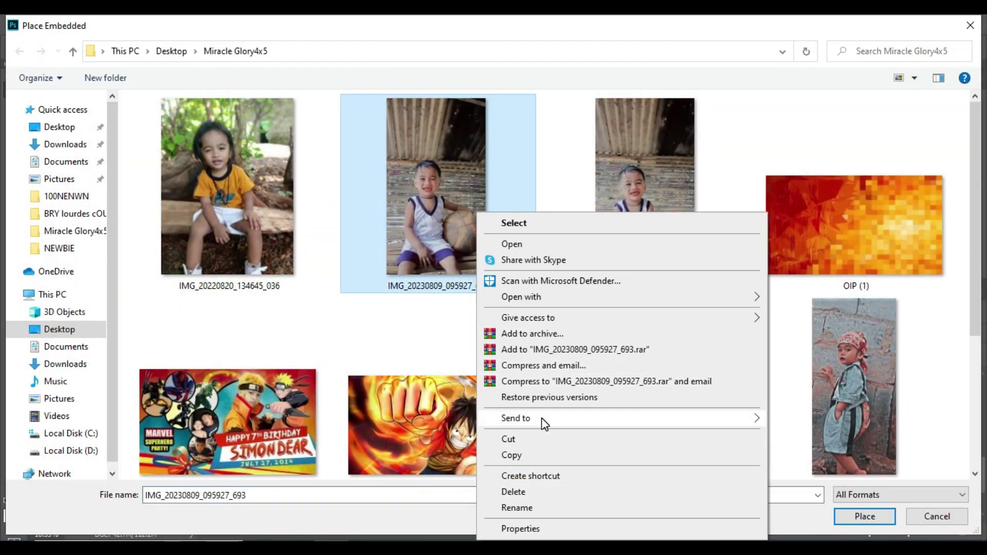
{"action": "mouse_move", "coordinate": [522, 297]}
{"action": "left_click", "coordinate": [792, 348]}
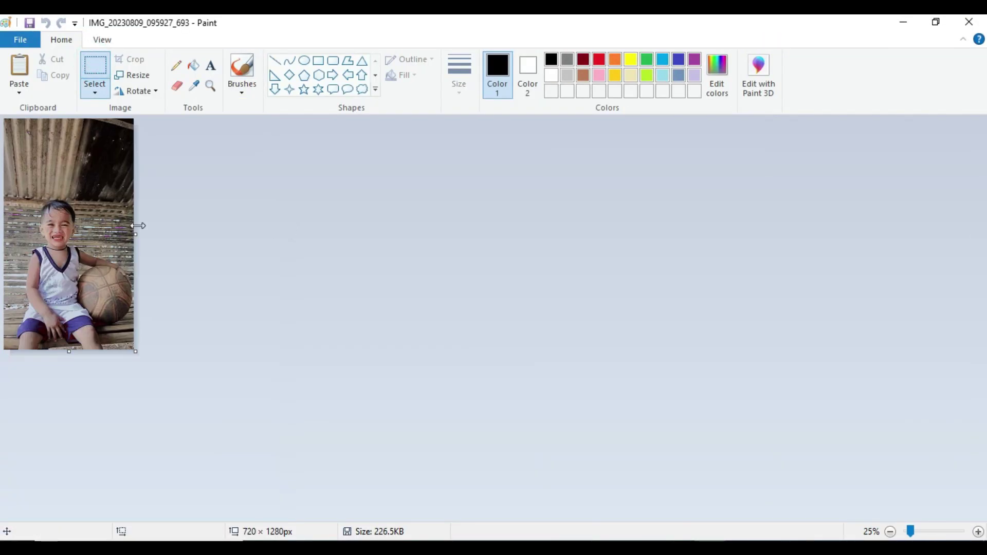
{"action": "left_click", "coordinate": [130, 59]}
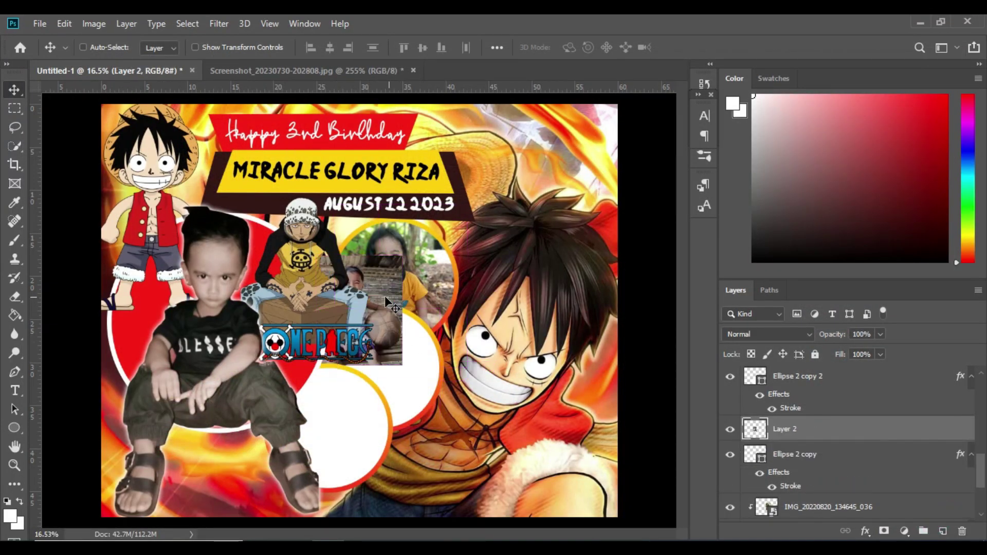
Step: Enlarge the pasted photo, flip it horizontally, and clip it into the middle circle
{"action": "key", "text": "ctrl+t"}
{"action": "left_click_drag", "start_coordinate": [385, 295], "coordinate": [422, 329]}
{"action": "right_click", "coordinate": [404, 143]}
{"action": "left_click", "coordinate": [451, 324]}
{"action": "key", "text": "Return"}
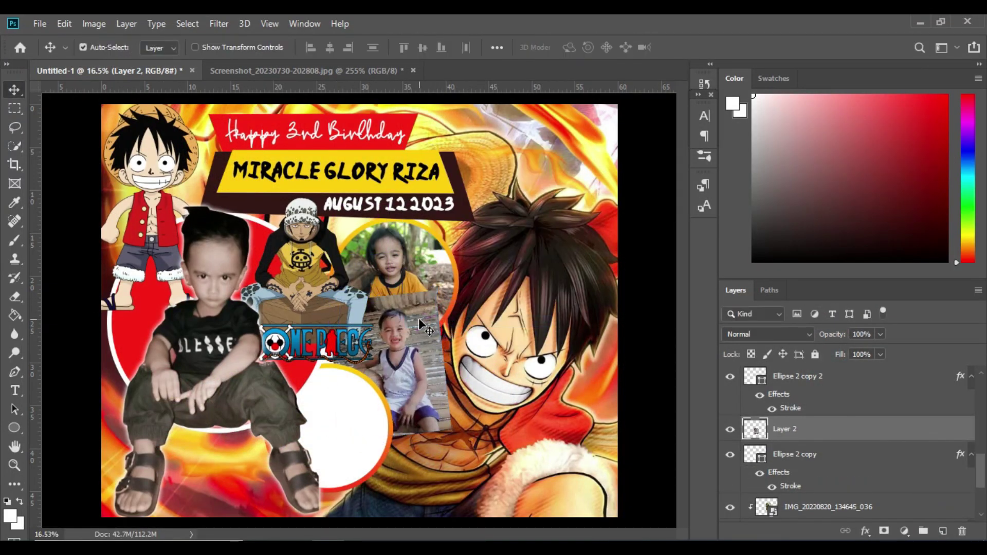
{"action": "key", "text": "ctrl+alt+g"}
Step: Duplicate the lower circle Ellipse 2 copy 2 to the lower right
{"action": "scroll", "coordinate": [436, 388], "scroll_direction": "up", "scroll_amount": 2}
{"action": "scroll", "coordinate": [437, 387], "scroll_direction": "up", "scroll_amount": 2}
{"action": "scroll", "coordinate": [329, 340], "scroll_direction": "down", "scroll_amount": 1}
{"action": "left_click", "coordinate": [338, 350]}
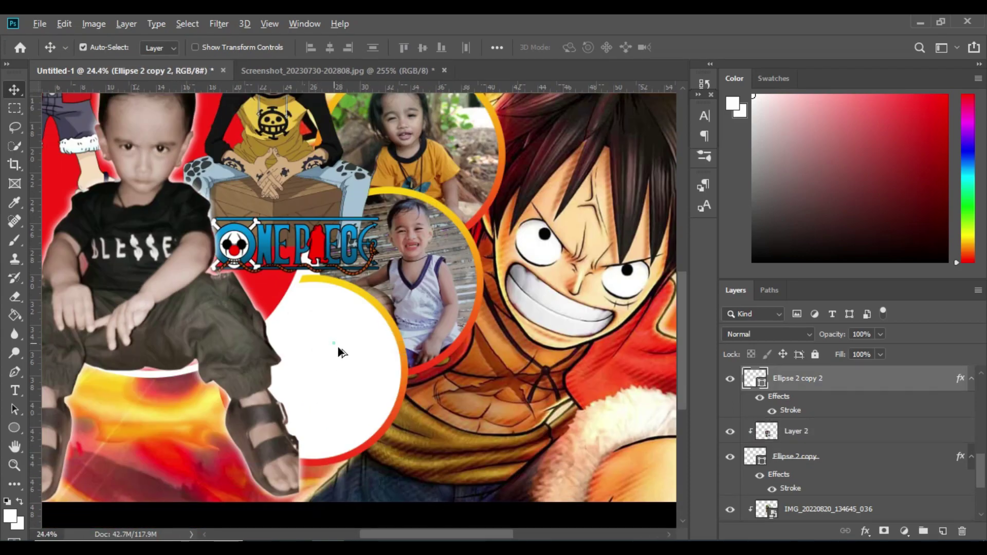
{"action": "scroll", "coordinate": [339, 353], "scroll_direction": "down", "scroll_amount": 3}
{"action": "mouse_move", "coordinate": [366, 407]}
{"action": "left_mouse_down"}
{"action": "mouse_move", "coordinate": [518, 426]}
{"action": "mouse_move", "coordinate": [495, 426]}
{"action": "left_mouse_up"}
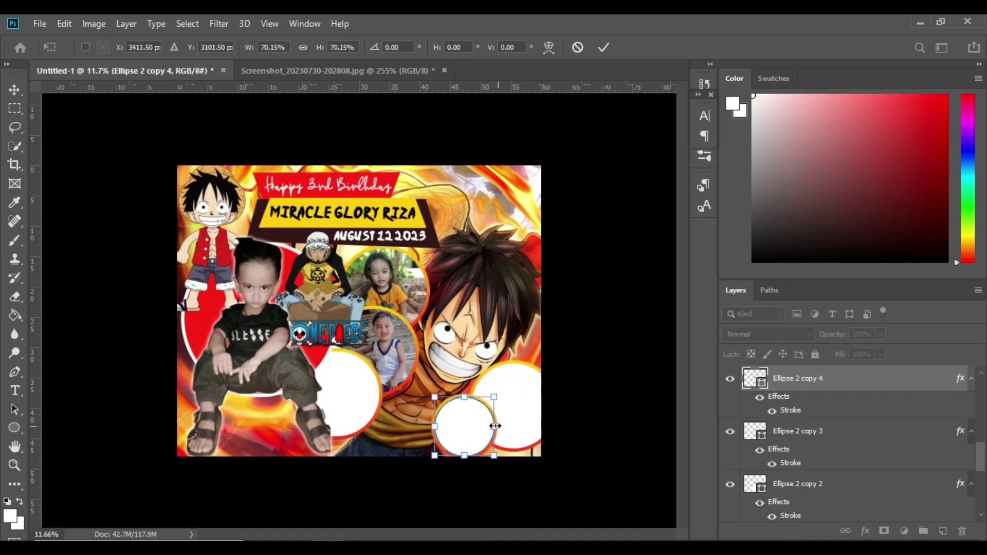
Step: Place the Snapchat-30077029_1 photo as an embedded image and clip it into the bottom circle
{"action": "left_click", "coordinate": [40, 24]}
{"action": "left_click", "coordinate": [135, 296]}
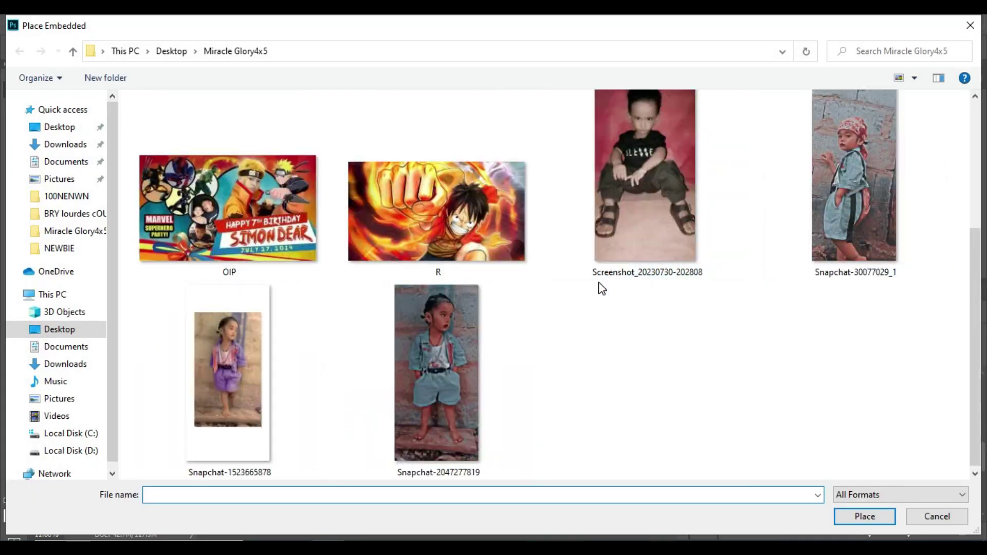
{"action": "double_click", "coordinate": [846, 180]}
{"action": "scroll", "coordinate": [346, 420], "scroll_direction": "up", "scroll_amount": 5}
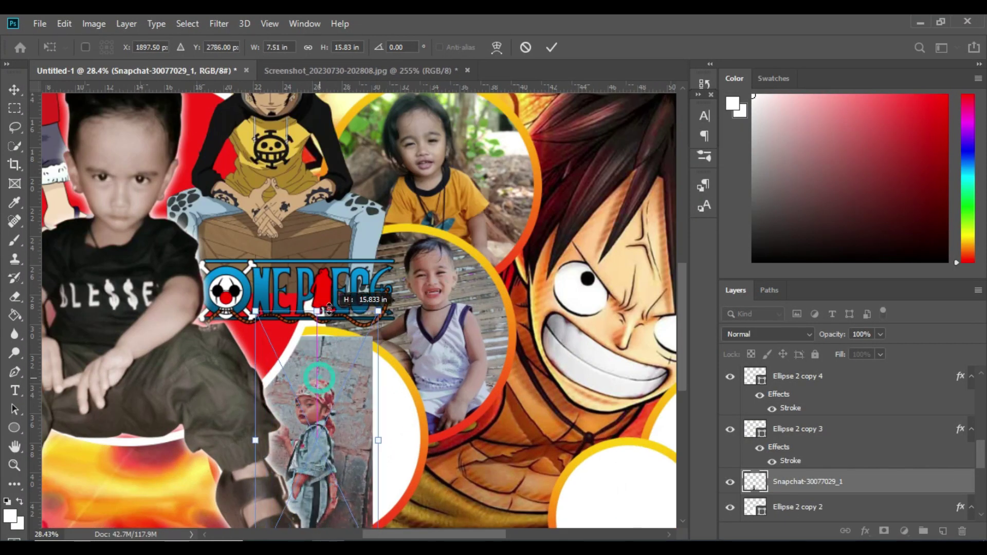
{"action": "mouse_move", "coordinate": [339, 463]}
{"action": "left_mouse_down"}
{"action": "mouse_move", "coordinate": [360, 442]}
{"action": "mouse_move", "coordinate": [358, 459]}
{"action": "left_mouse_up"}
{"action": "key", "text": "Return"}
{"action": "key", "text": "ctrl+alt+g"}
{"action": "key", "text": "ctrl+0"}
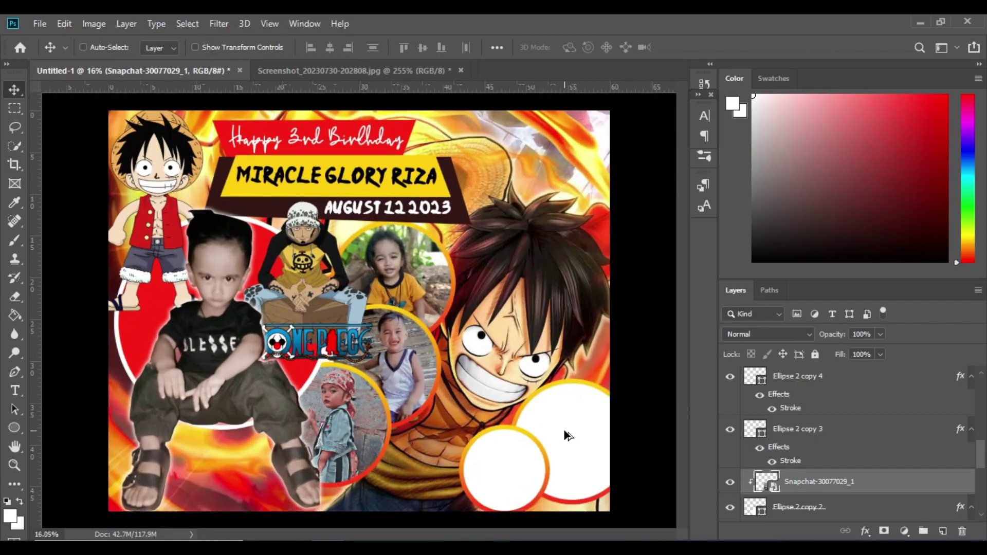
Step: Place the girl-in-purple photo and clip it into the lower-right circle frame
{"action": "left_click", "coordinate": [797, 429]}
{"action": "left_click", "coordinate": [40, 24]}
{"action": "left_click", "coordinate": [110, 295]}
{"action": "scroll", "coordinate": [601, 288], "scroll_direction": "down", "scroll_amount": 3}
{"action": "left_click", "coordinate": [240, 366]}
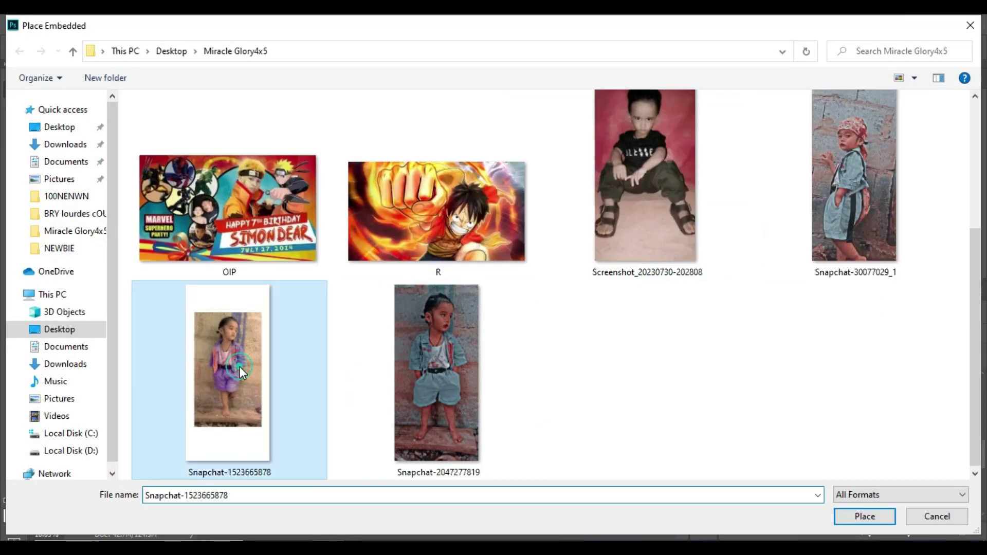
{"action": "double_click", "coordinate": [239, 366]}
{"action": "mouse_move", "coordinate": [554, 359]}
{"action": "left_mouse_down"}
{"action": "mouse_move", "coordinate": [564, 429]}
{"action": "mouse_move", "coordinate": [624, 437]}
{"action": "mouse_move", "coordinate": [606, 469]}
{"action": "left_mouse_up"}
{"action": "key", "text": "ctrl+alt+g"}
{"action": "scroll", "coordinate": [564, 429], "scroll_direction": "up", "scroll_amount": 3}
{"action": "key", "text": "Return"}
{"action": "key", "text": "ctrl+0"}
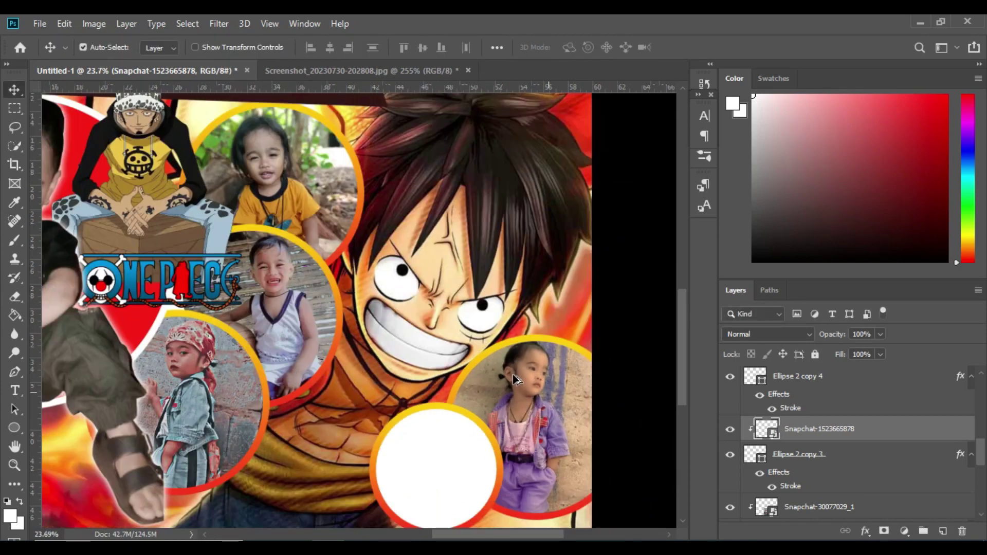
Step: Select the empty white circle's layer and start placing another embedded image
{"action": "left_click", "coordinate": [798, 376]}
{"action": "left_click", "coordinate": [40, 24]}
{"action": "left_click", "coordinate": [109, 295]}
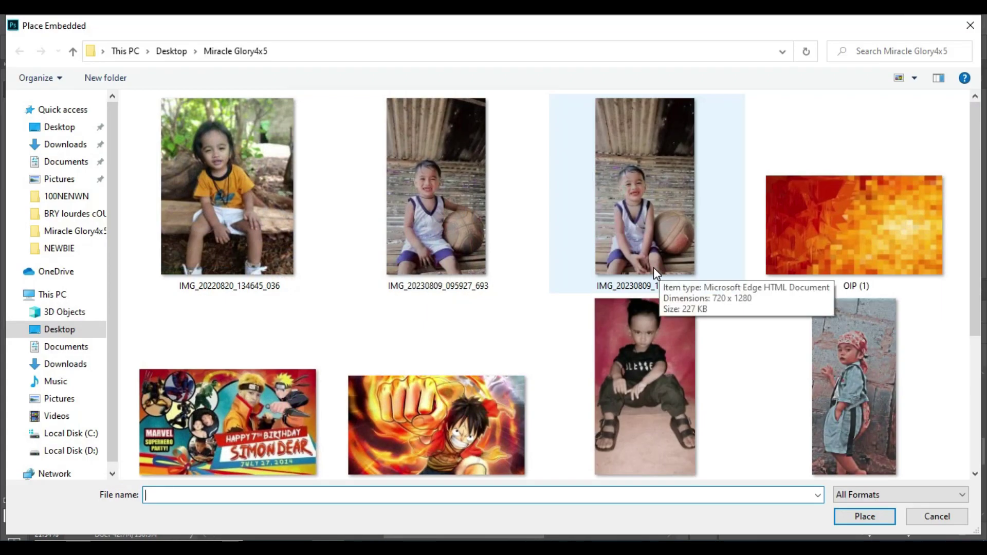
Step: Try placing the boy-with-basketball photo and dismiss the could-not-place error
{"action": "scroll", "coordinate": [653, 267], "scroll_direction": "down", "scroll_amount": 3}
{"action": "scroll", "coordinate": [652, 268], "scroll_direction": "up", "scroll_amount": 3}
{"action": "double_click", "coordinate": [652, 211]}
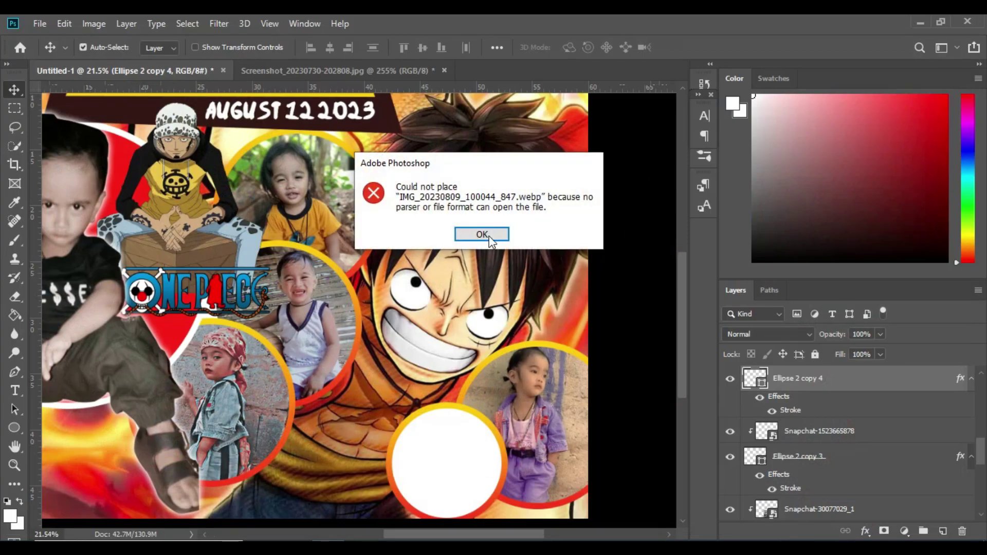
{"action": "key", "text": "Return"}
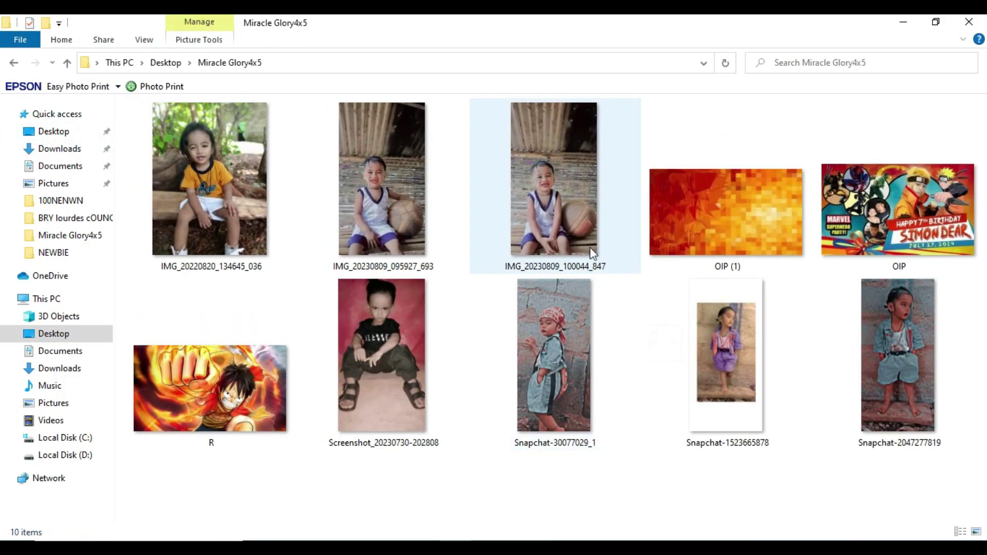
Step: Open the basketball photo in Paint and crop it to the boy and ball
{"action": "right_click", "coordinate": [565, 217]}
{"action": "left_click", "coordinate": [417, 346]}
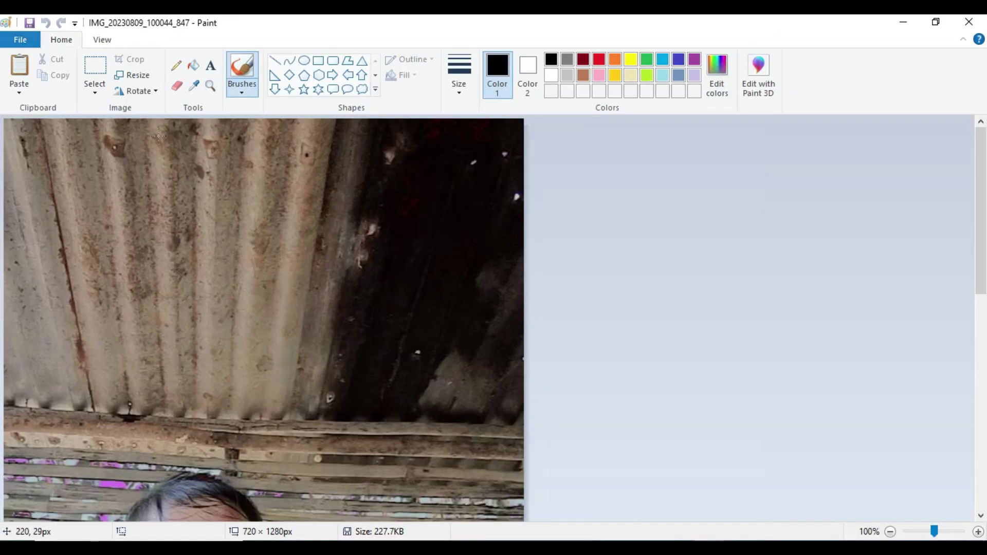
{"action": "left_click", "coordinate": [142, 64]}
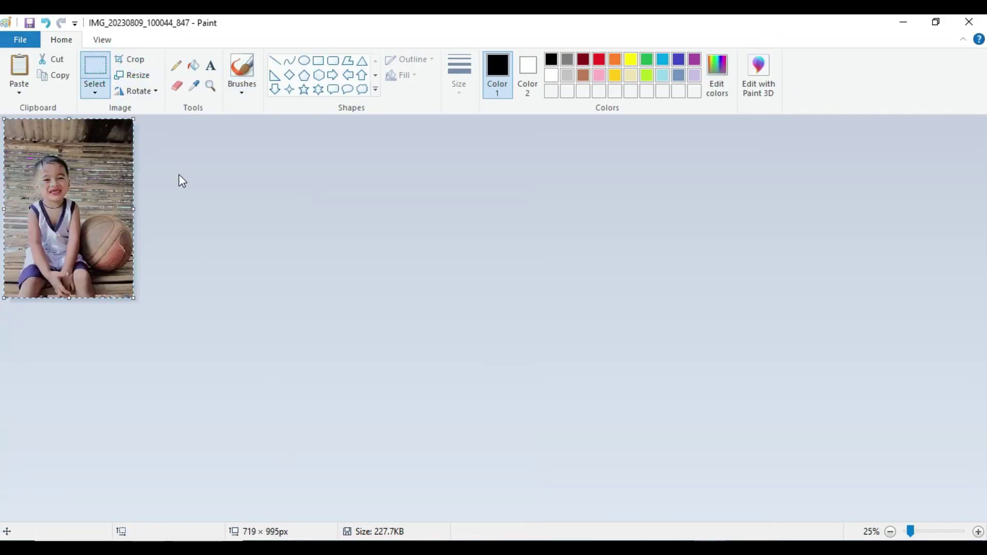
{"action": "right_click", "coordinate": [446, 448]}
Step: Paste the cropped basketball photo over the empty bottom circle and clip it in
{"action": "key", "text": "ctrl+v"}
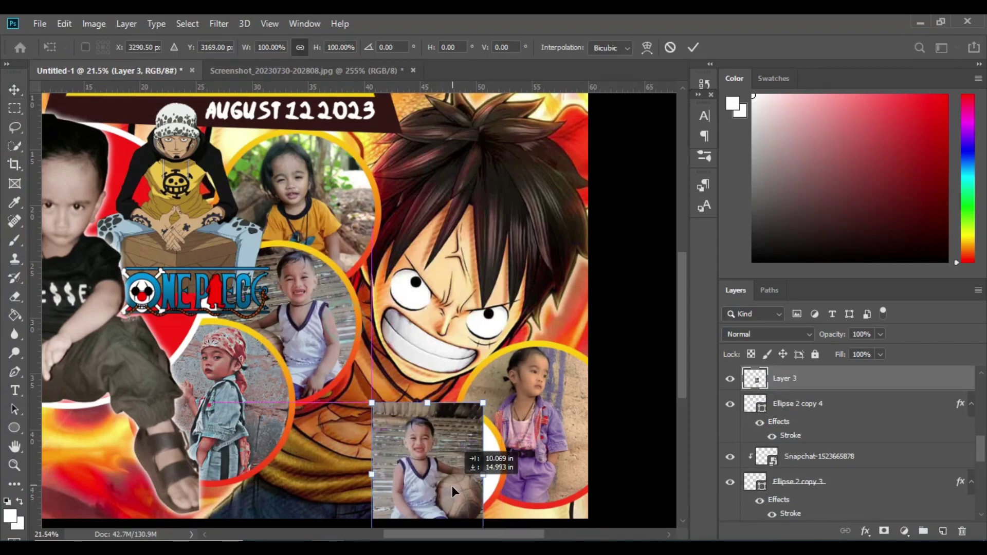
{"action": "left_click_drag", "start_coordinate": [447, 448], "coordinate": [465, 432]}
{"action": "key", "text": "ctrl+alt+g"}
{"action": "key", "text": "ctrl+0"}
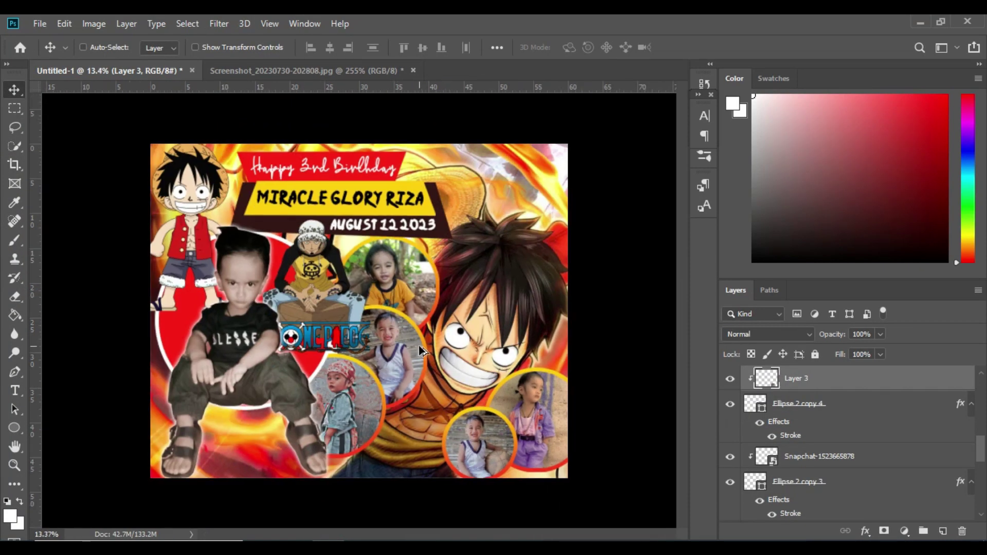
{"action": "scroll", "coordinate": [380, 241], "scroll_direction": "up", "scroll_amount": 5}
Step: Respace the date to AUGUST 12, 2023 in Ninja Naruto and shrink it slightly
{"action": "key", "text": "t"}
{"action": "left_click", "coordinate": [399, 216]}
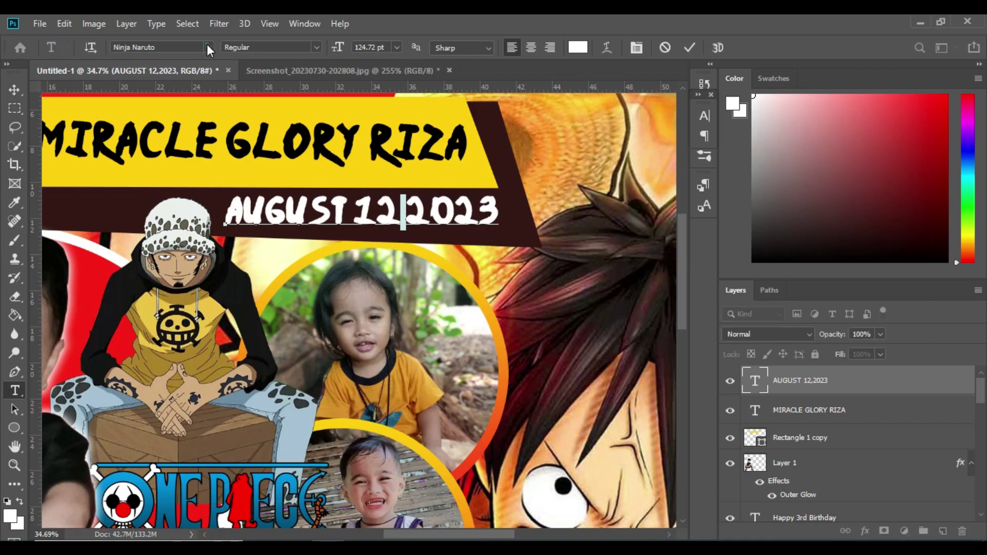
{"action": "left_click", "coordinate": [208, 47]}
{"action": "left_click", "coordinate": [381, 120]}
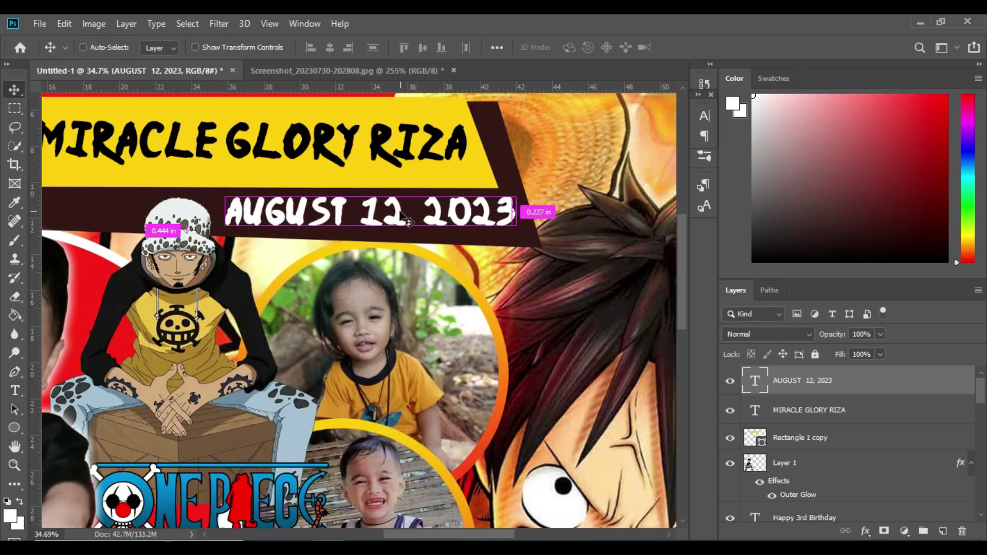
{"action": "key", "text": "ctrl+t"}
{"action": "left_click_drag", "start_coordinate": [227, 216], "coordinate": [246, 215]}
{"action": "key", "text": "ctrl+0"}
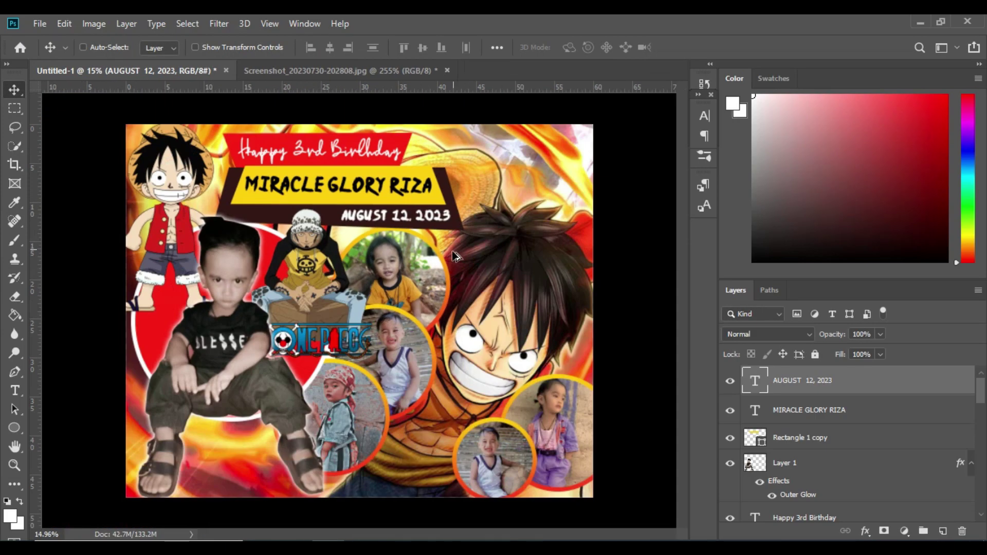
Step: Place a character cut-out from Downloads and resize it into position
{"action": "left_click", "coordinate": [39, 24]}
{"action": "left_click", "coordinate": [67, 234]}
{"action": "left_click", "coordinate": [65, 144]}
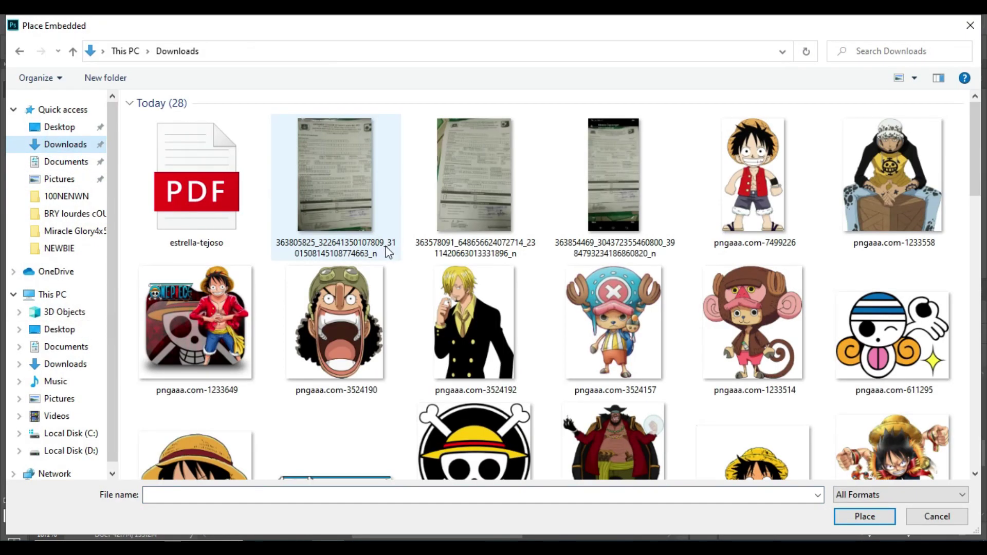
{"action": "double_click", "coordinate": [346, 352]}
{"action": "mouse_move", "coordinate": [496, 409]}
{"action": "left_mouse_down"}
{"action": "mouse_move", "coordinate": [487, 402]}
{"action": "mouse_move", "coordinate": [480, 412]}
{"action": "left_mouse_up"}
{"action": "key", "text": "Return"}
{"action": "key", "text": "ctrl+0"}
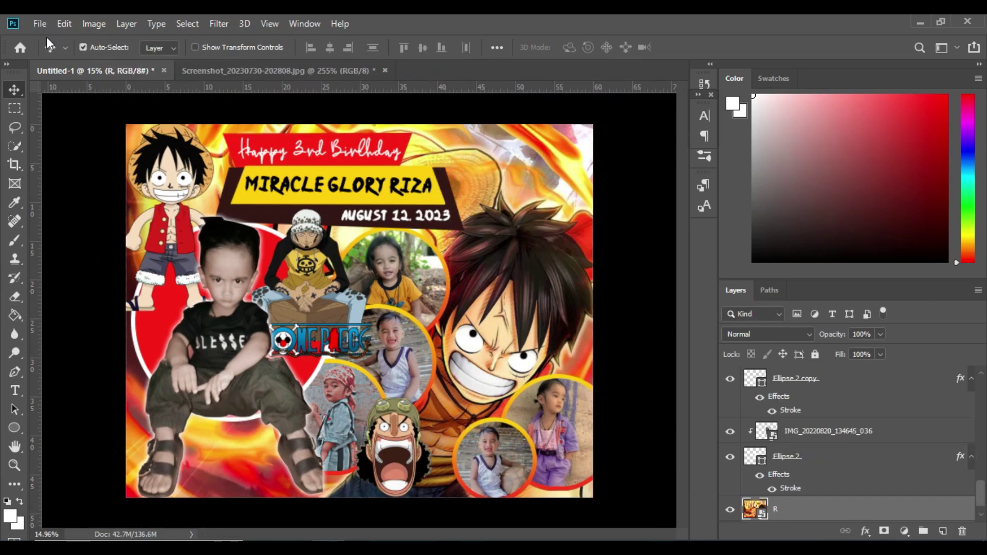
Step: Place the blue-hatted reindeer character beside the banner
{"action": "left_click", "coordinate": [40, 24]}
{"action": "left_click", "coordinate": [105, 289]}
{"action": "double_click", "coordinate": [614, 338]}
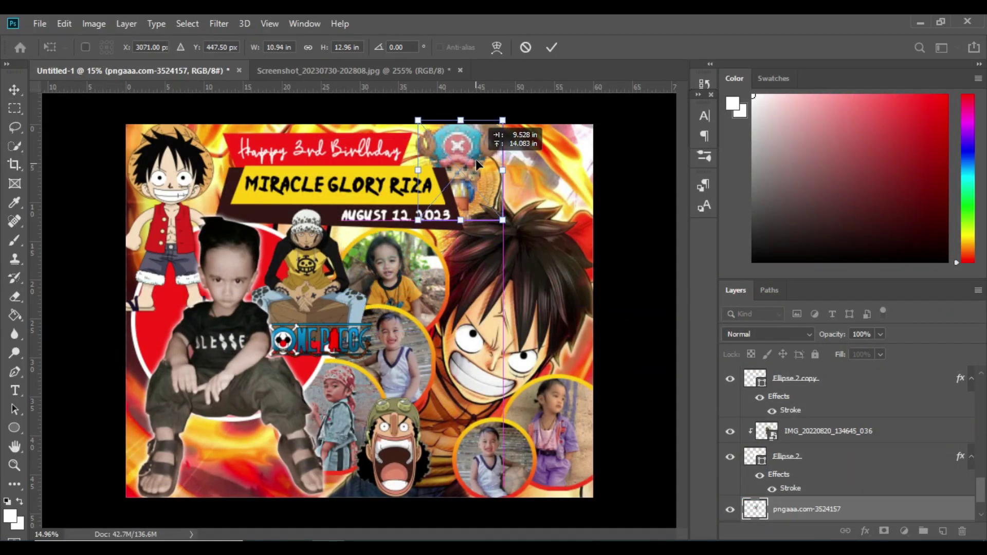
{"action": "key", "text": "Return"}
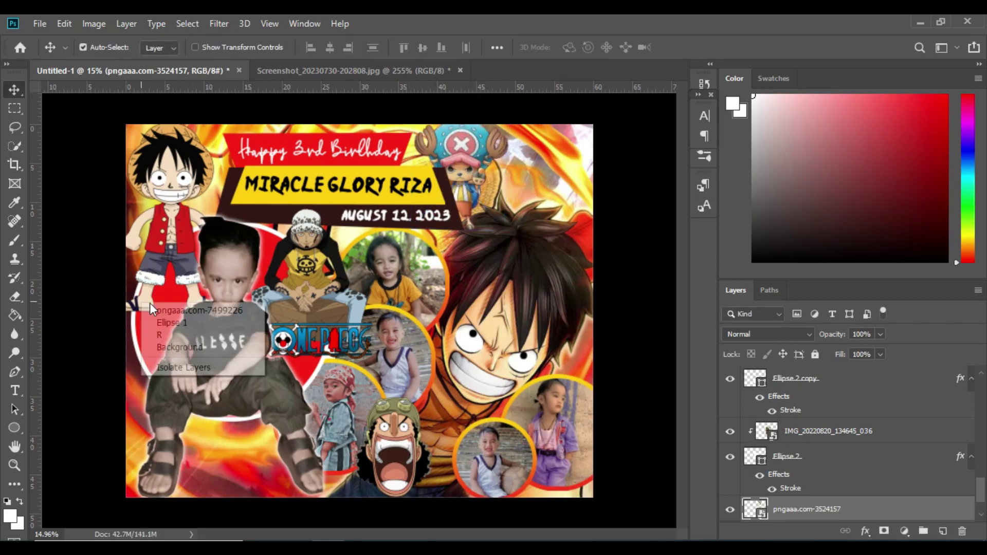
Step: Place the blond suited character, tilted and moved to the left edge
{"action": "left_click", "coordinate": [39, 24]}
{"action": "left_click", "coordinate": [106, 289]}
{"action": "double_click", "coordinate": [473, 324]}
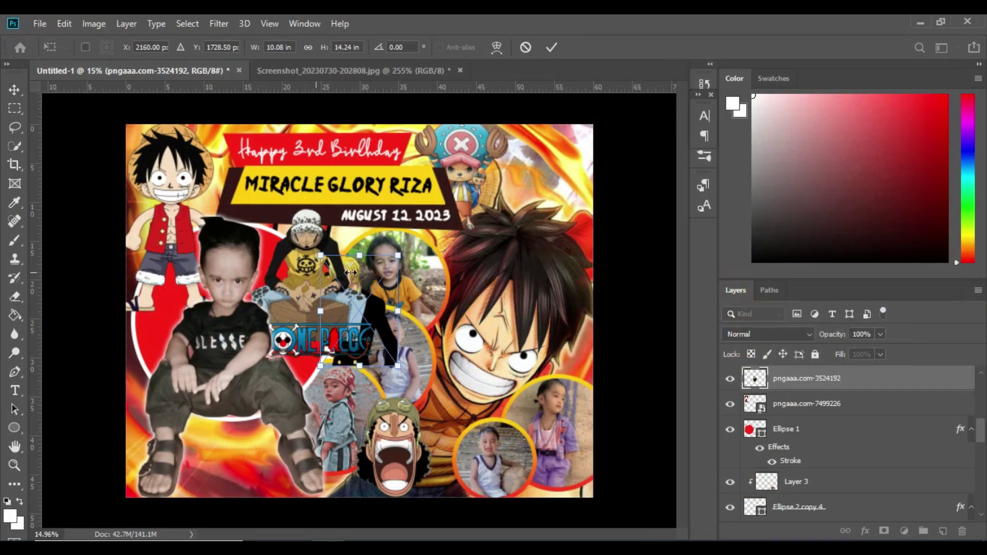
{"action": "left_click_drag", "start_coordinate": [231, 248], "coordinate": [234, 243]}
{"action": "left_click_drag", "start_coordinate": [185, 318], "coordinate": [185, 337]}
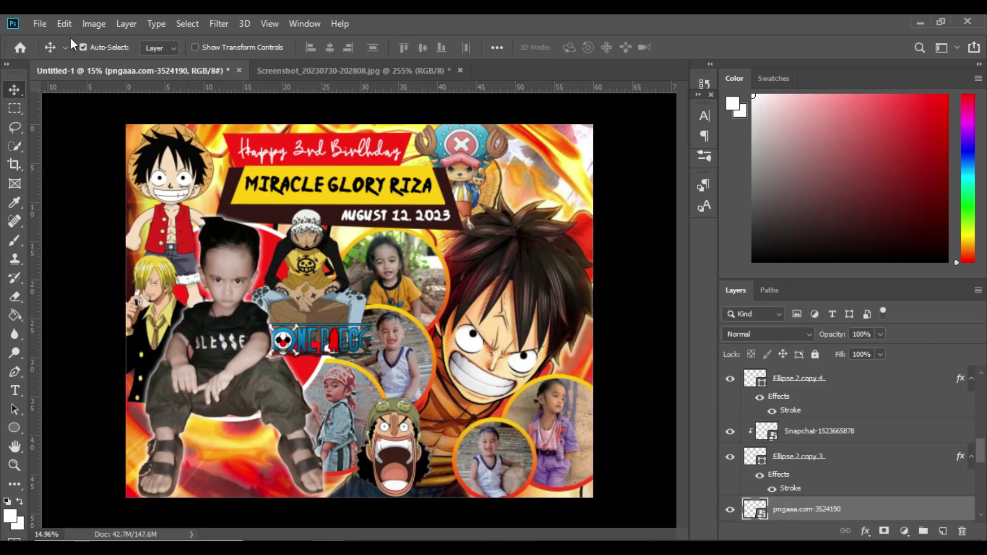
Step: Place another character cut-out, shrunk and set among the bottom photos
{"action": "left_click", "coordinate": [40, 24]}
{"action": "left_click", "coordinate": [98, 291]}
{"action": "double_click", "coordinate": [765, 191]}
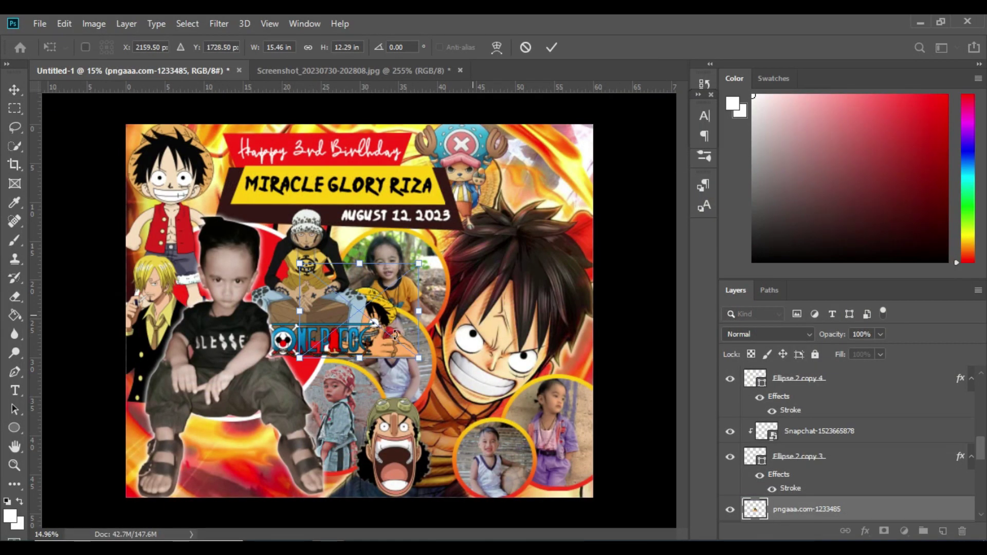
{"action": "left_click_drag", "start_coordinate": [464, 470], "coordinate": [492, 464]}
{"action": "scroll", "coordinate": [492, 464], "scroll_direction": "up", "scroll_amount": 2}
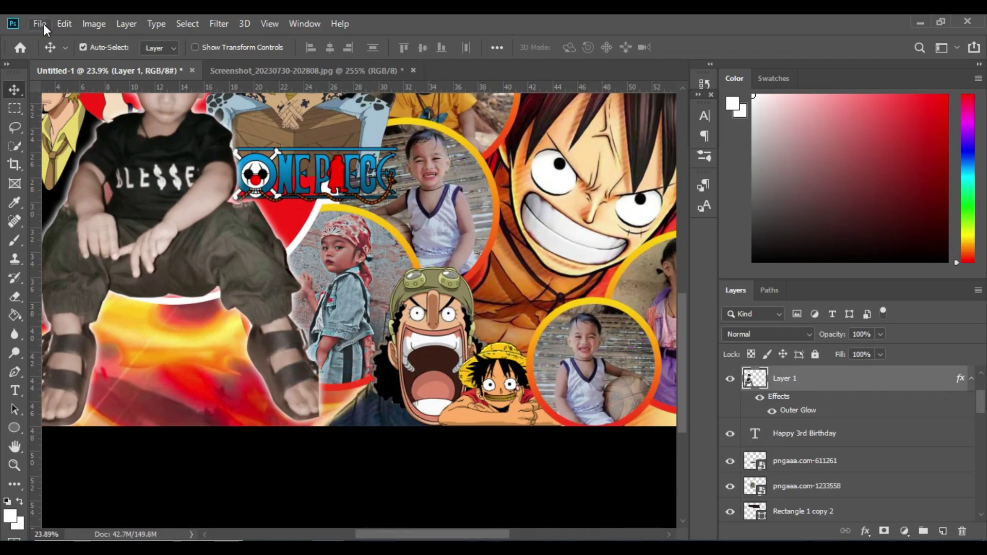
Step: Place the bearded pirate character cut-out
{"action": "left_click", "coordinate": [40, 23]}
{"action": "left_click", "coordinate": [97, 291]}
{"action": "scroll", "coordinate": [600, 295], "scroll_direction": "down", "scroll_amount": 3}
{"action": "double_click", "coordinate": [652, 267]}
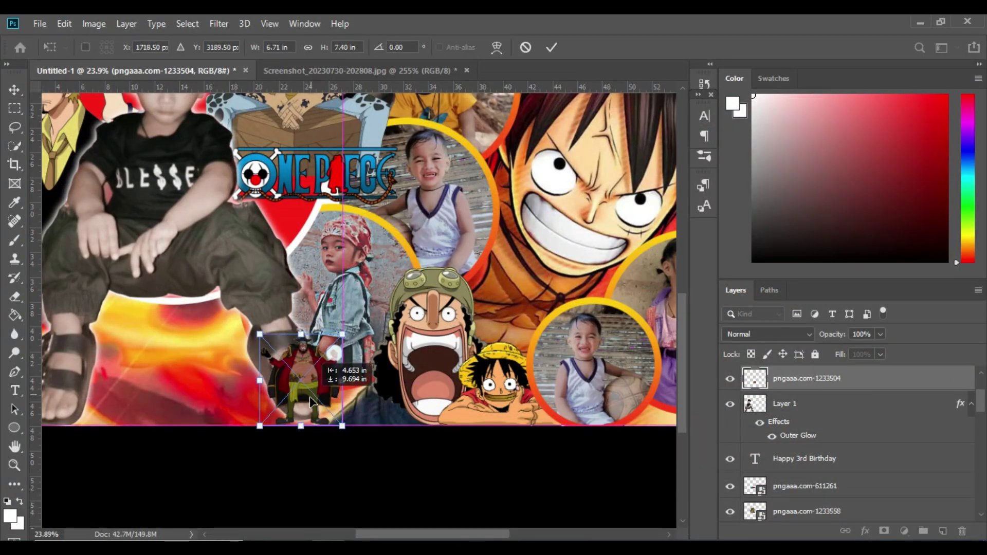
Step: Save the collage as a TIFF named 4X5 ONE PIECE in the Miracle Glory4x5 folder
{"action": "key", "text": "ctrl+shift+s"}
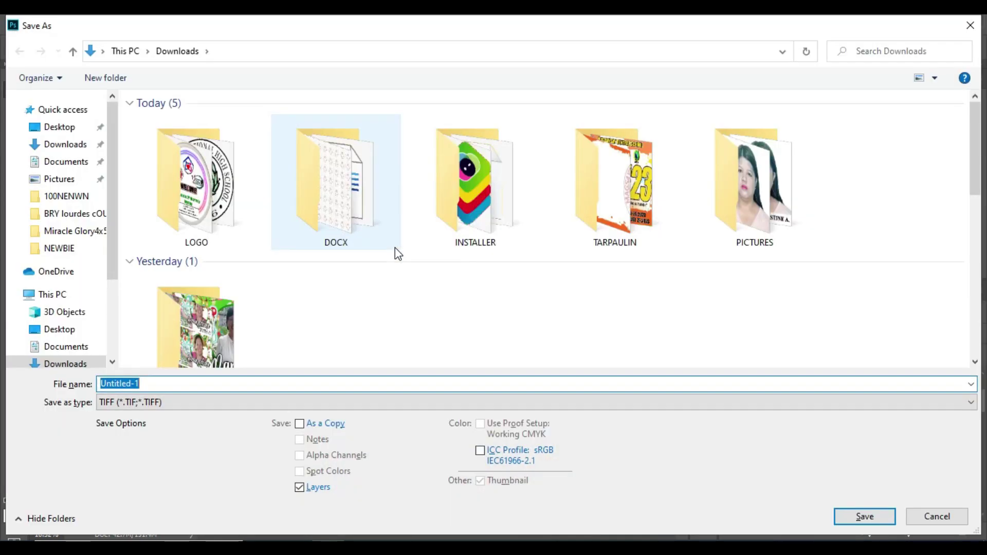
{"action": "type", "text": "4X5 ONE PIEC"}
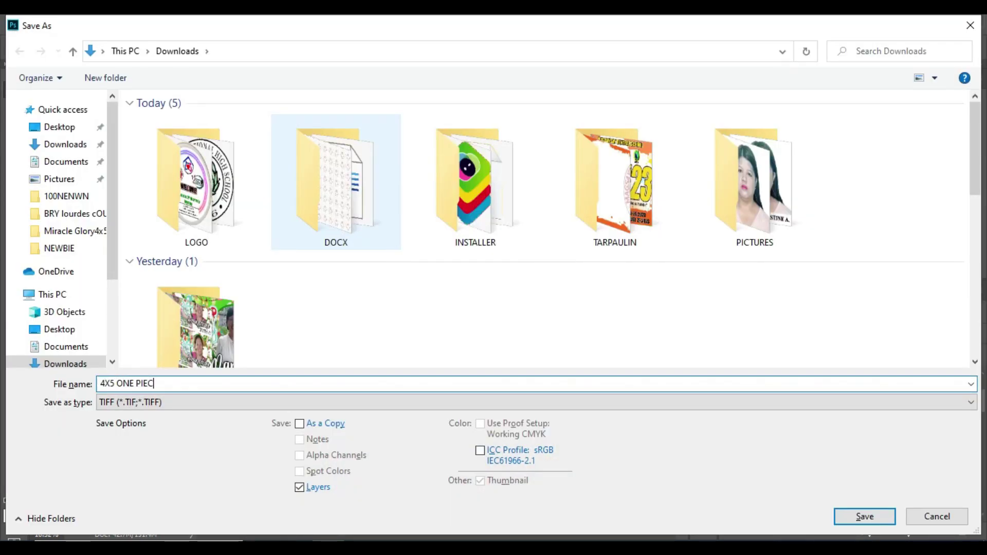
{"action": "type", "text": "E"}
{"action": "left_click", "coordinate": [59, 126]}
{"action": "double_click", "coordinate": [196, 190]}
{"action": "left_click", "coordinate": [854, 516]}
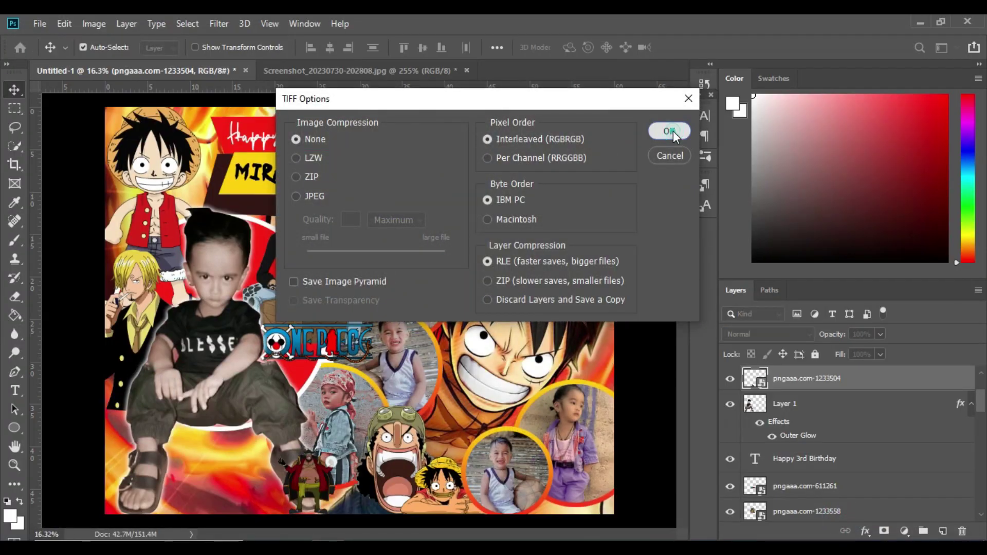
{"action": "left_click", "coordinate": [669, 131]}
Step: Place the DJ PRINTING logo as a watermark in the top-right corner
{"action": "left_click", "coordinate": [39, 24]}
{"action": "left_click", "coordinate": [67, 308]}
{"action": "left_click", "coordinate": [66, 144]}
{"action": "left_click_drag", "start_coordinate": [978, 149], "coordinate": [977, 329]}
{"action": "double_click", "coordinate": [335, 326]}
{"action": "scroll", "coordinate": [335, 326], "scroll_direction": "down", "scroll_amount": 10}
{"action": "double_click", "coordinate": [211, 134]}
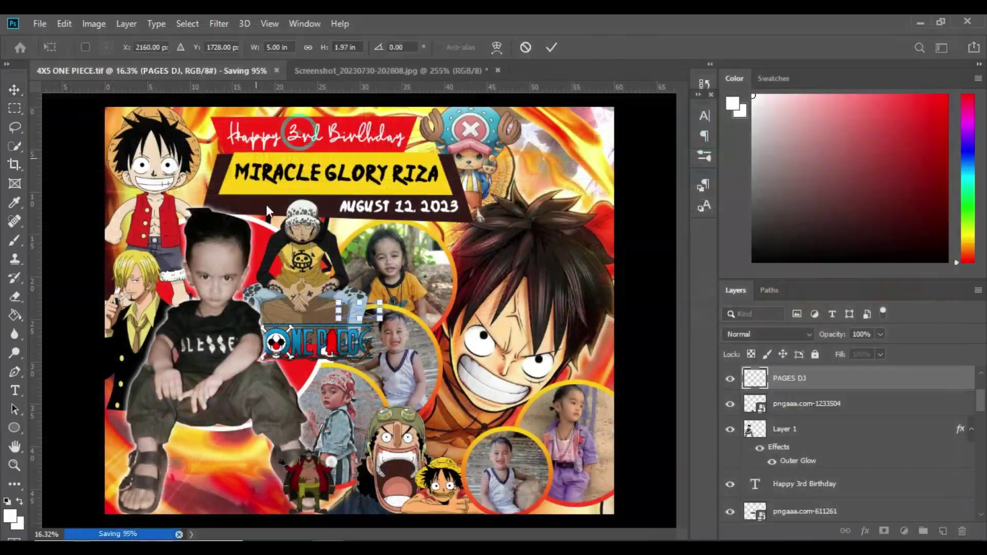
{"action": "scroll", "coordinate": [578, 135], "scroll_direction": "up", "scroll_amount": 8}
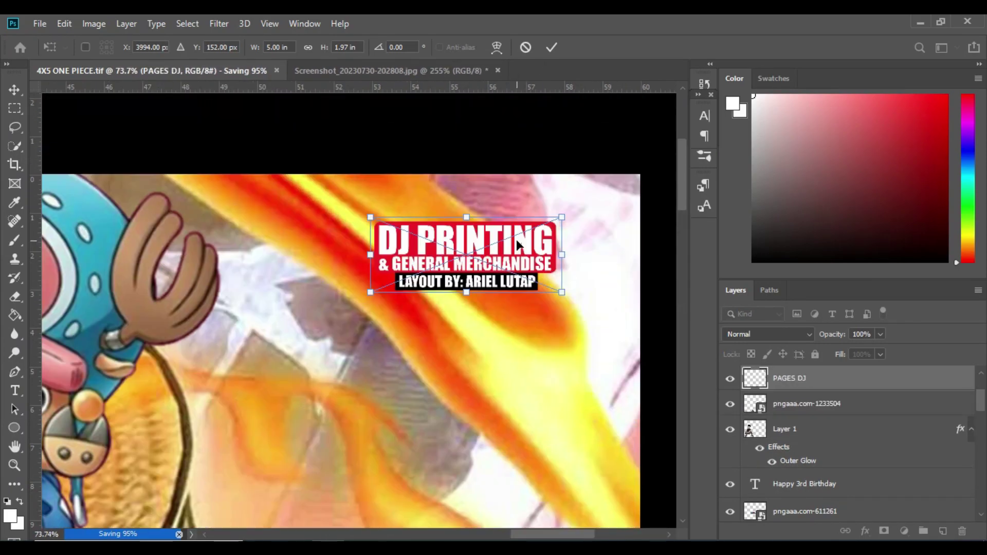
{"action": "left_click_drag", "start_coordinate": [385, 211], "coordinate": [430, 244]}
{"action": "key", "text": "Return"}
Step: Save a JPEG copy of the collage
{"action": "key", "text": "ctrl+shift+s"}
{"action": "left_click", "coordinate": [167, 400]}
{"action": "left_click", "coordinate": [154, 341]}
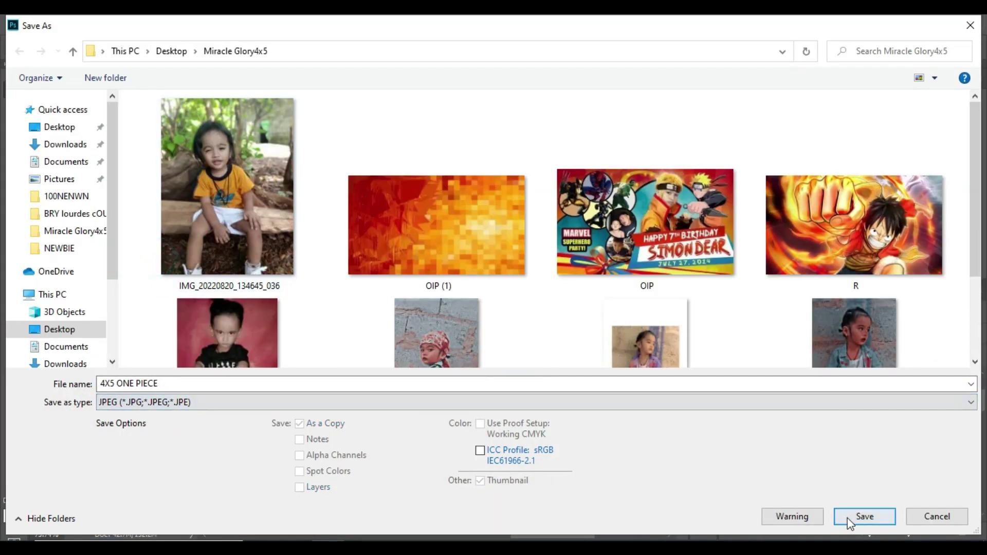
{"action": "left_click", "coordinate": [858, 520]}
{"action": "left_click", "coordinate": [580, 128]}
Step: Flatten the collage to CMYK and save it as a TIFF on the USB drive
{"action": "left_click", "coordinate": [94, 23]}
{"action": "left_click", "coordinate": [278, 106]}
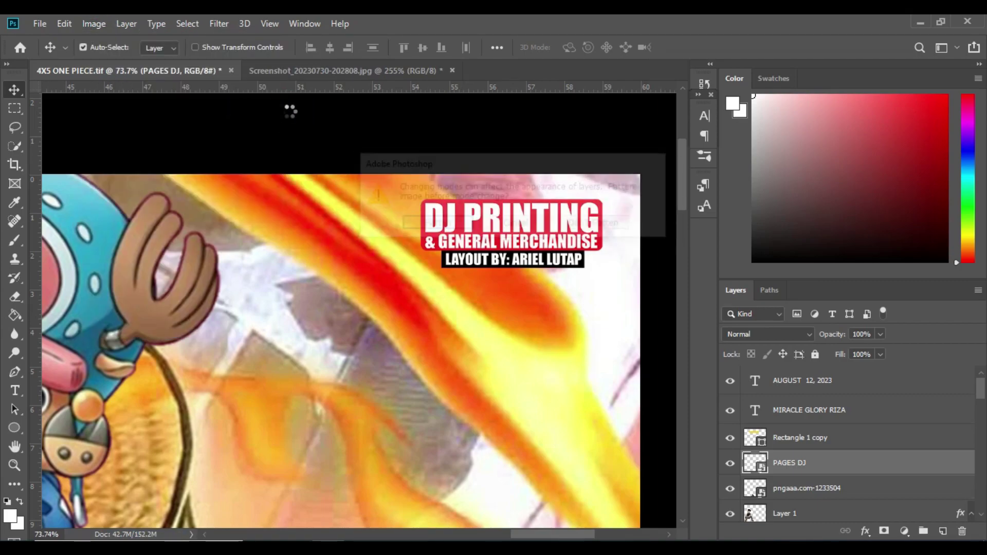
{"action": "key", "text": "Return"}
{"action": "key", "text": "ctrl+shift+s"}
{"action": "left_click", "coordinate": [52, 294]}
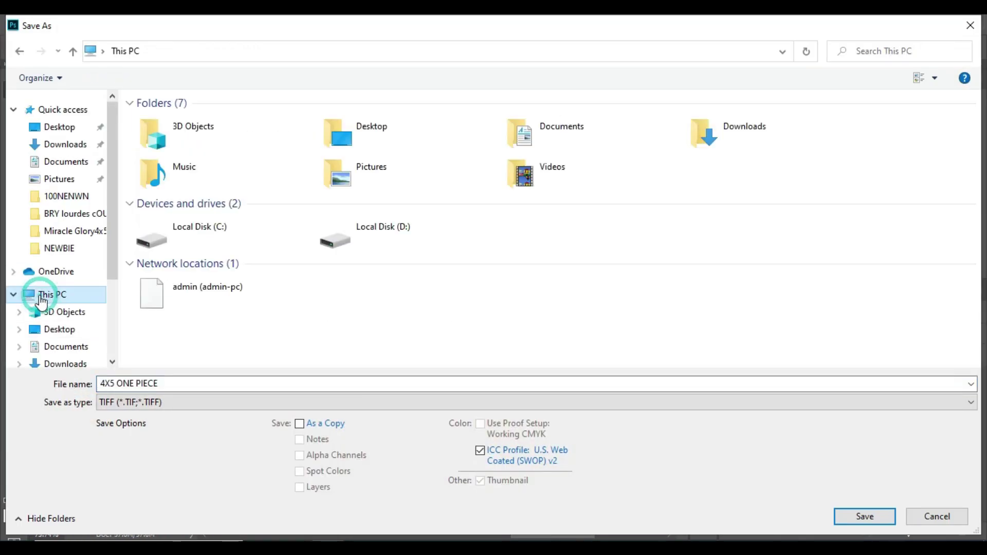
{"action": "double_click", "coordinate": [566, 227]}
{"action": "key", "text": "Return"}
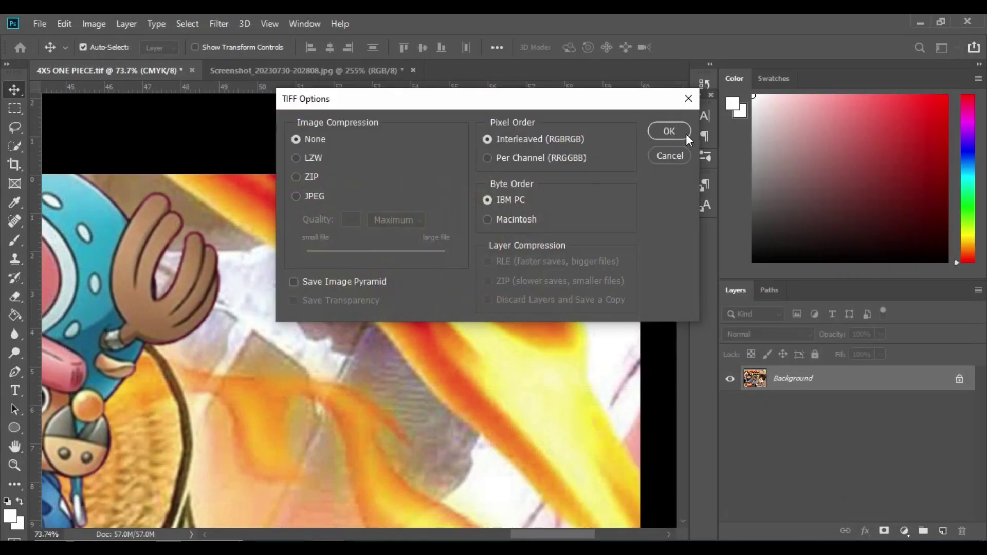
{"action": "key", "text": "Return"}
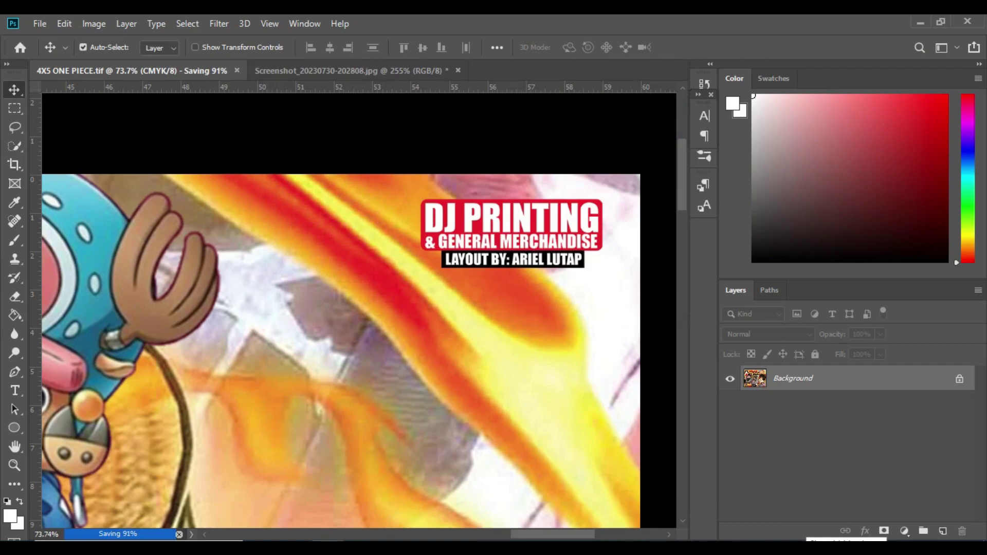